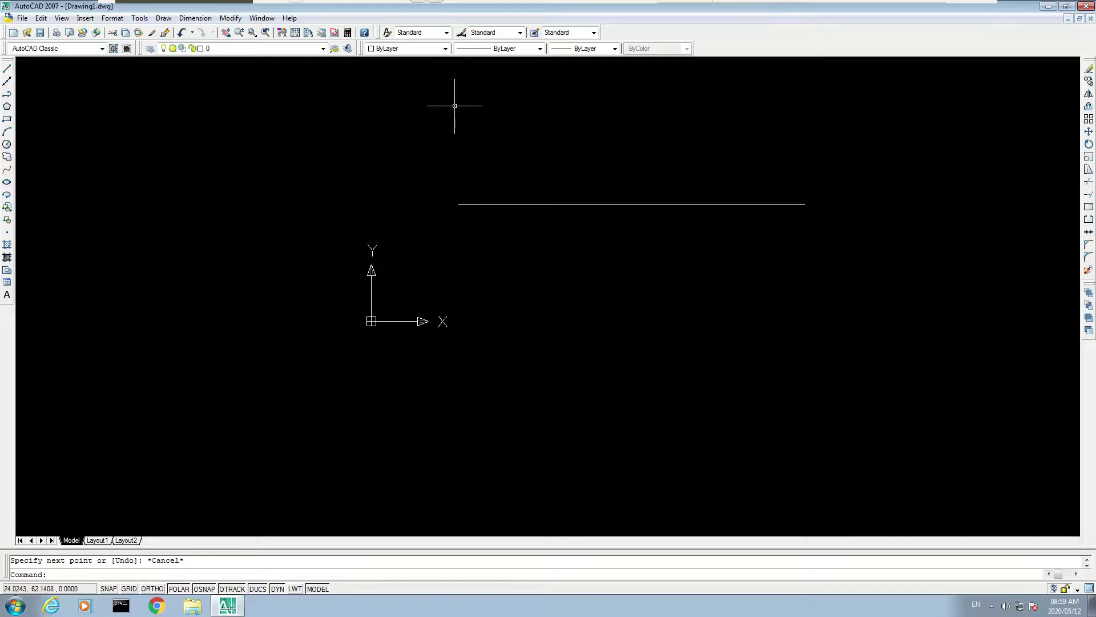
click(230, 18)
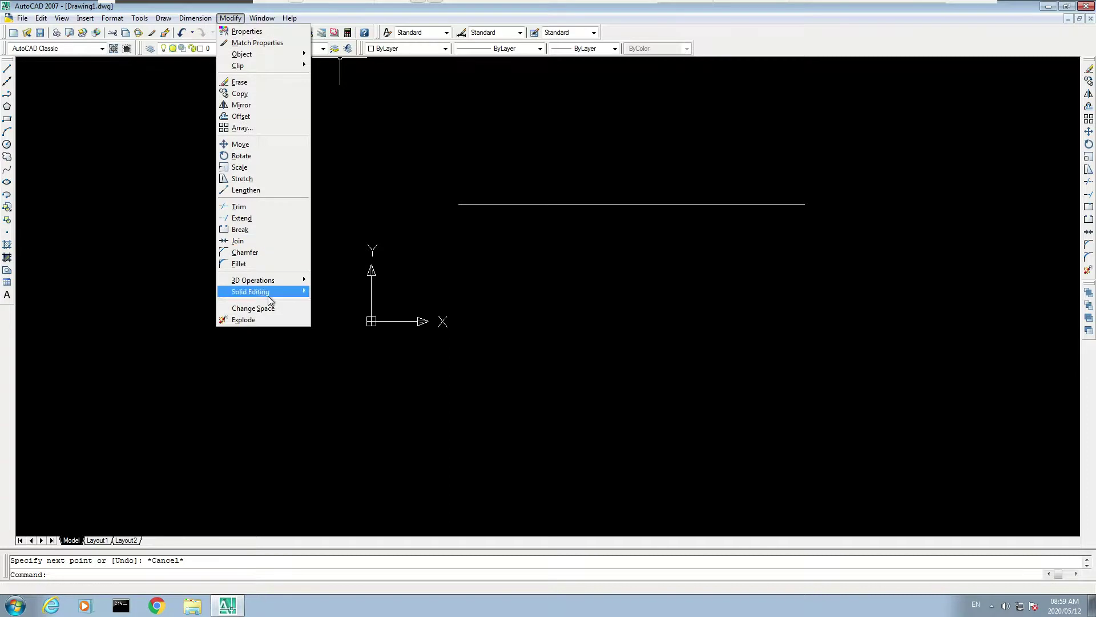
click(627, 275)
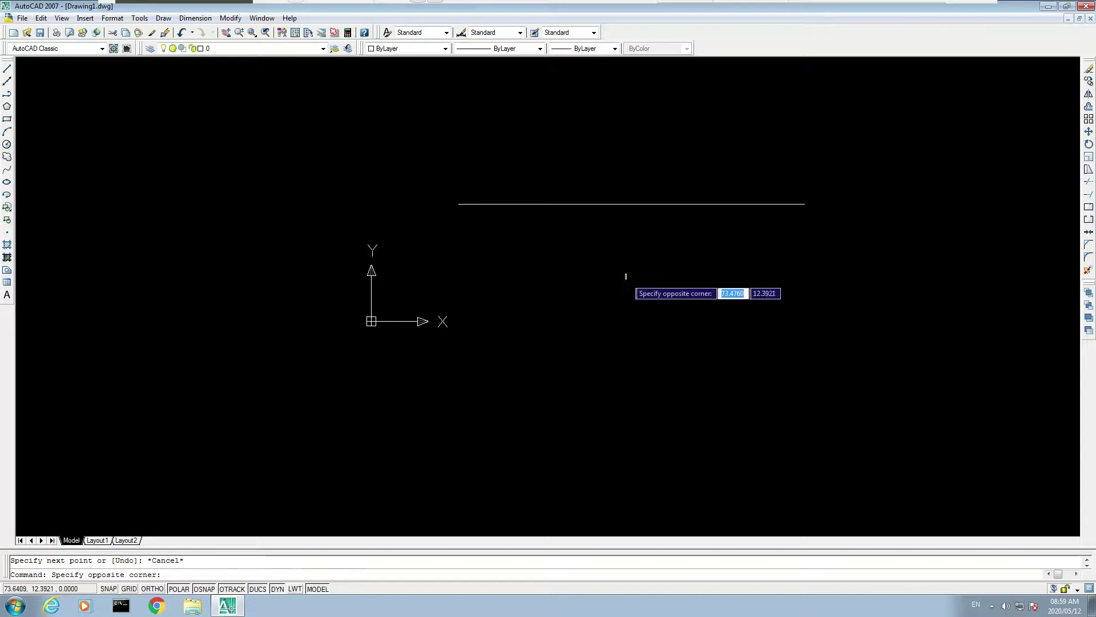
click(46, 195)
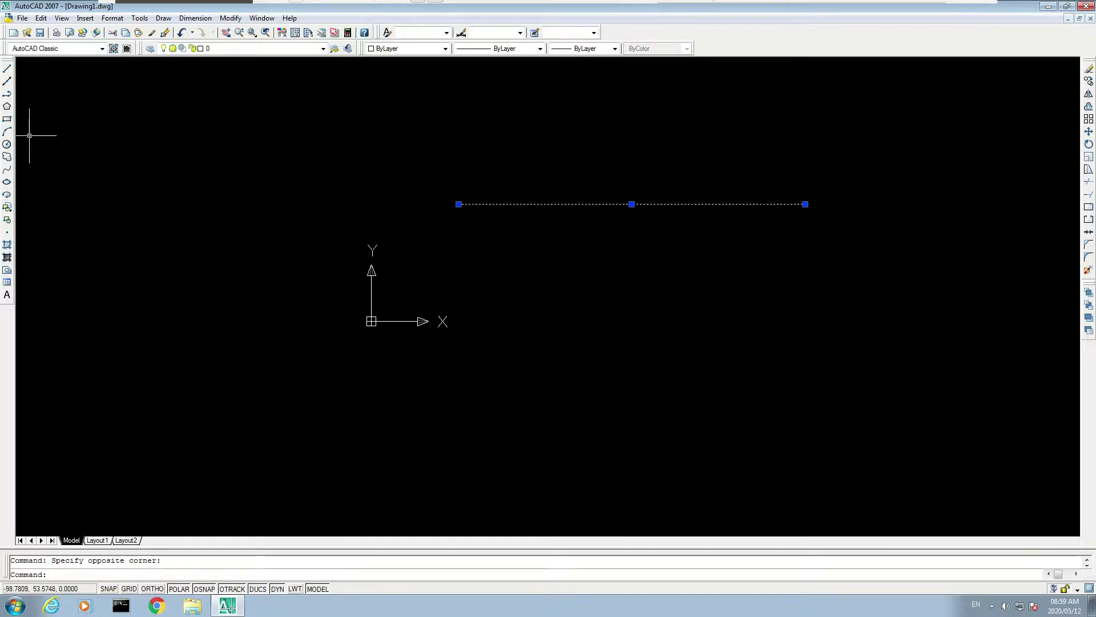
key(Escape)
Step: Draw lines from the existing line's right end, 50 units down, 100 units left and back up to its left end, closing a rectangle
click(7, 68)
click(805, 204)
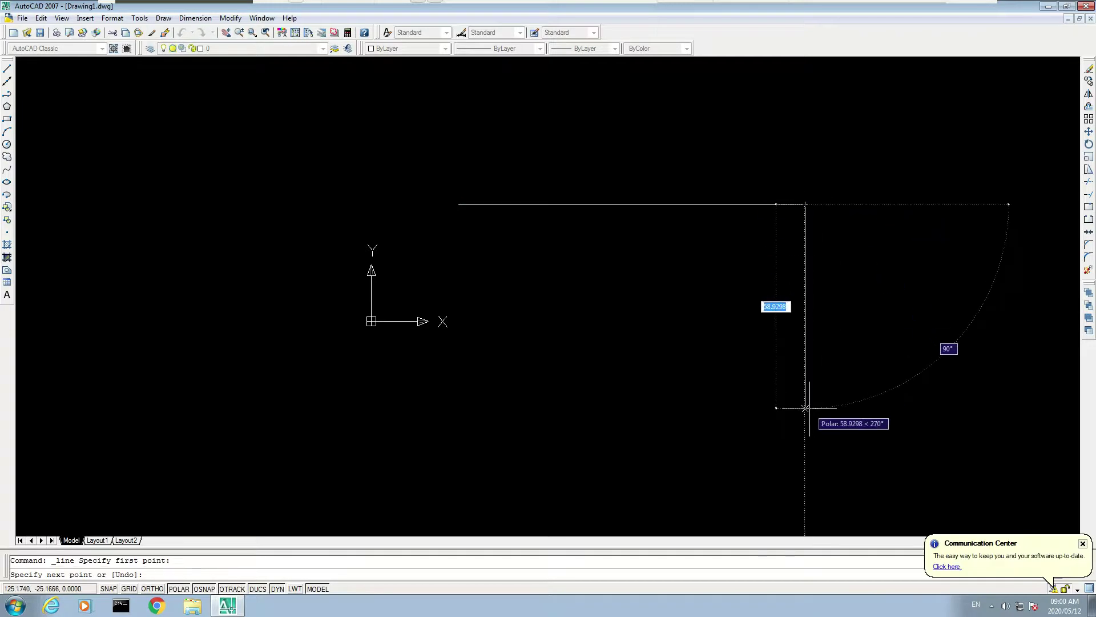
text(50)
key(Return)
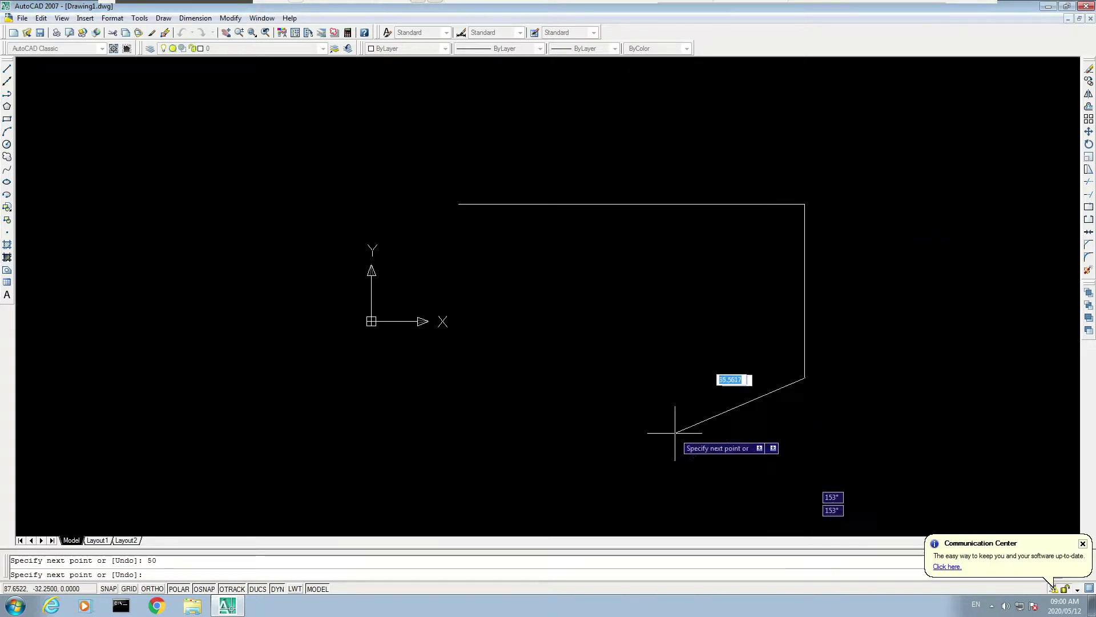
text(100)
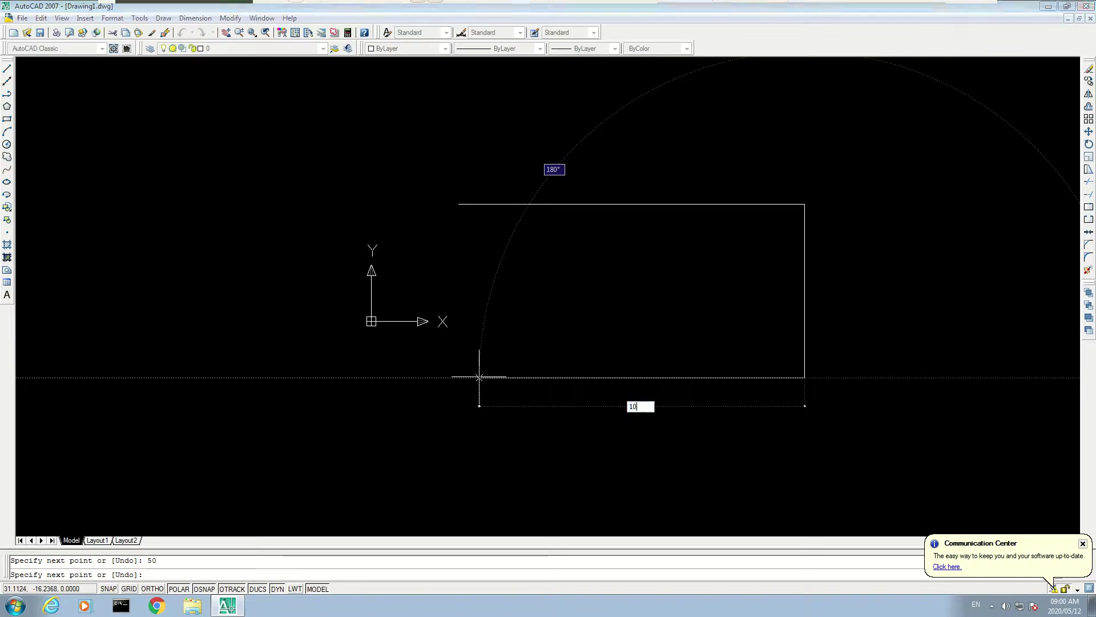
key(Return)
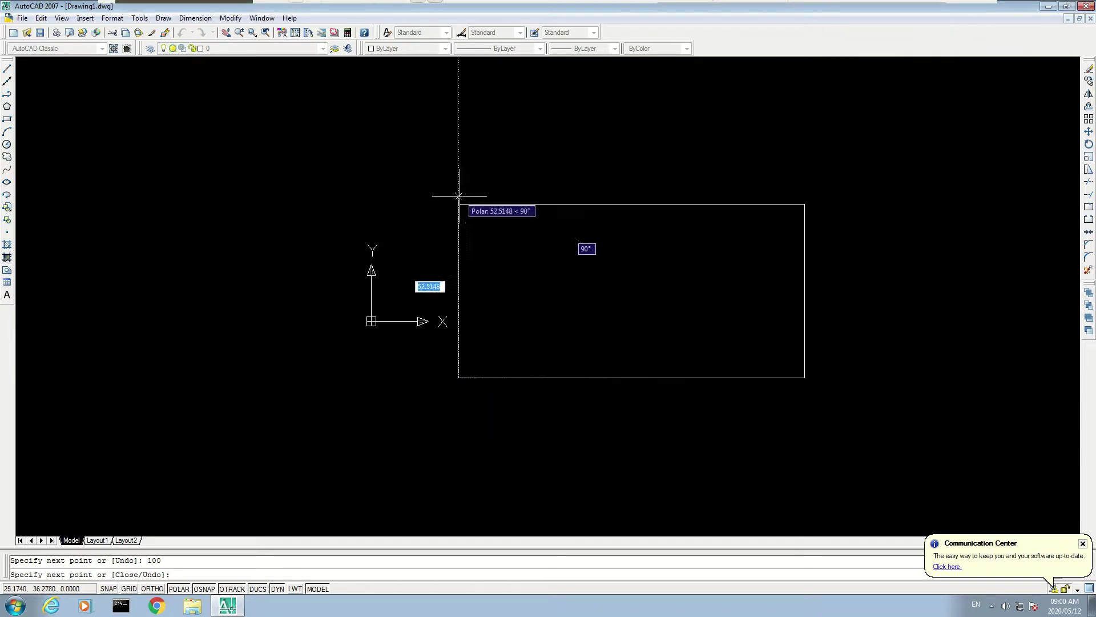
click(459, 204)
key(Escape)
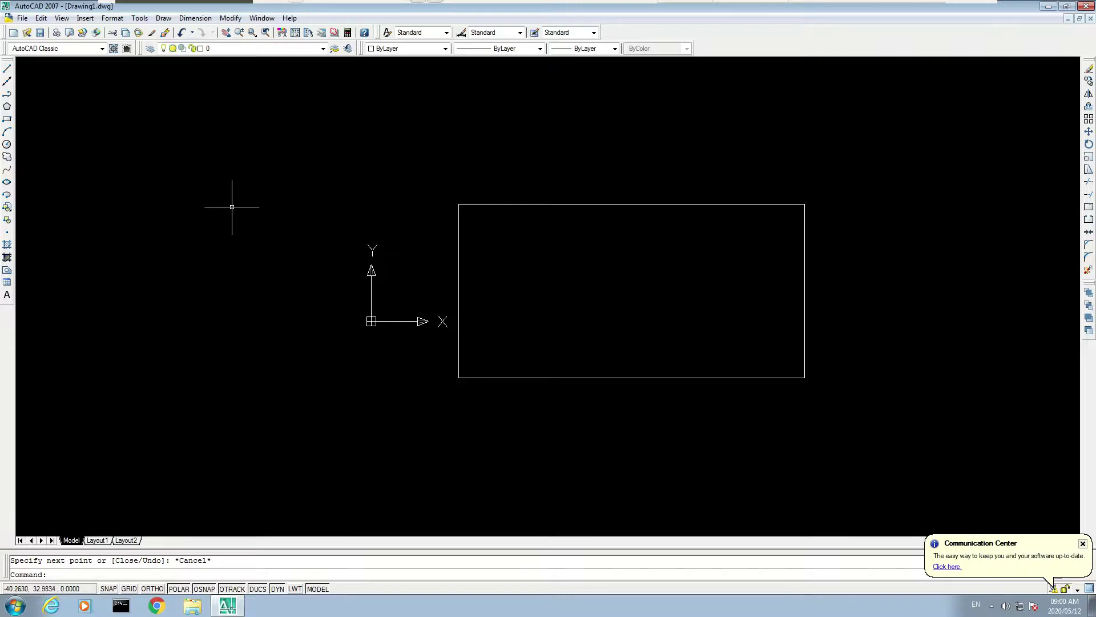
Step: Draw two consecutive line segments, 10 and 20 units long, leftward along the bottom edge from the rectangle's lower-right corner
click(7, 69)
click(805, 378)
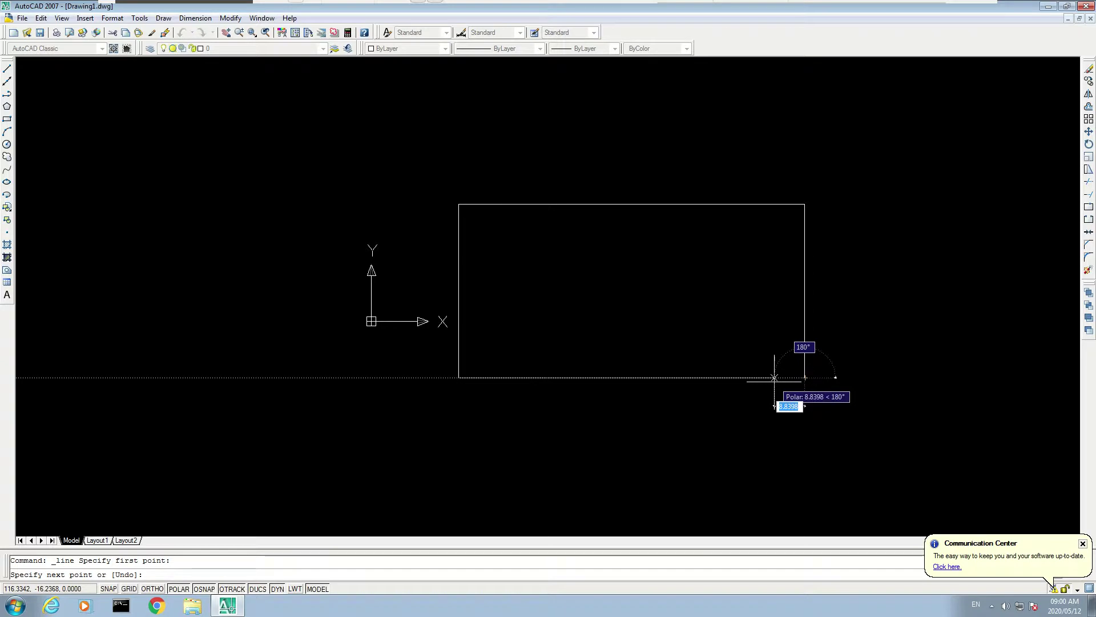
text(10)
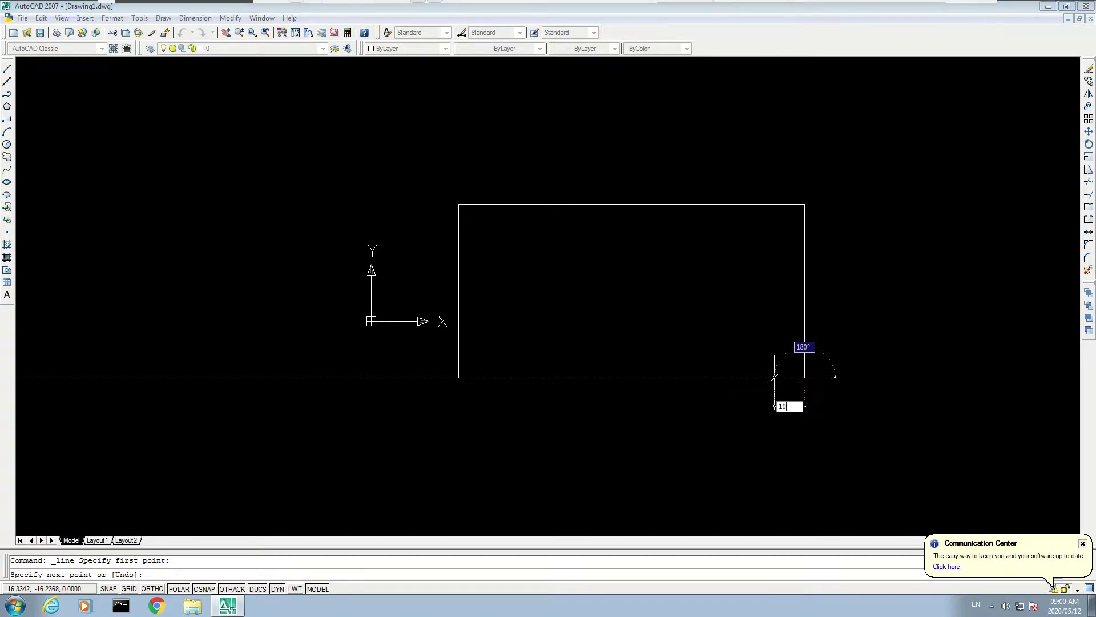
key(Return)
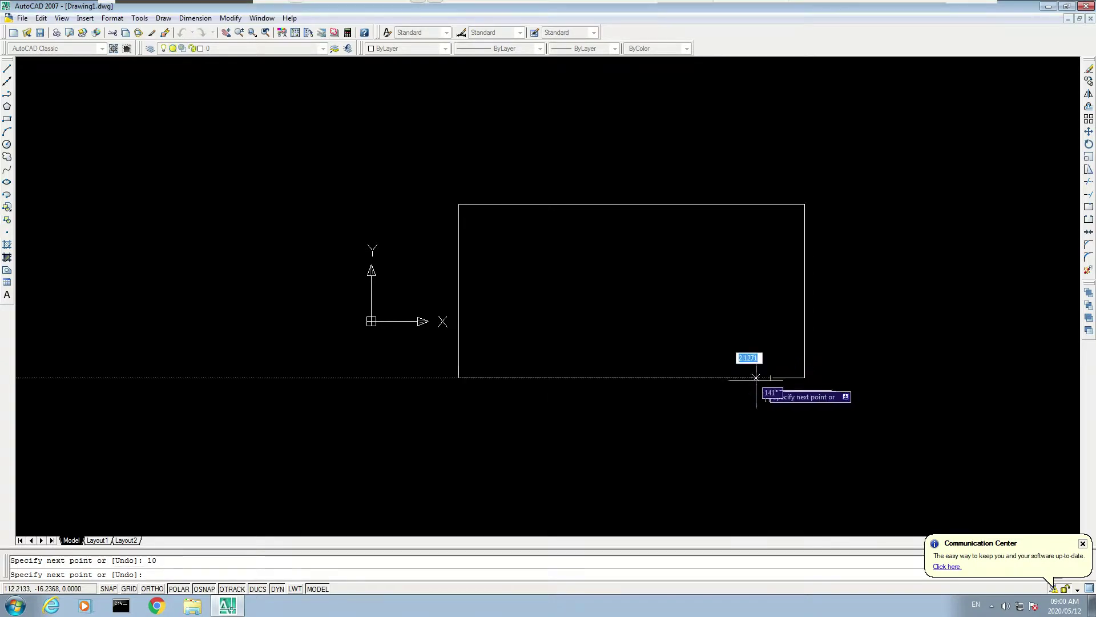
text(20)
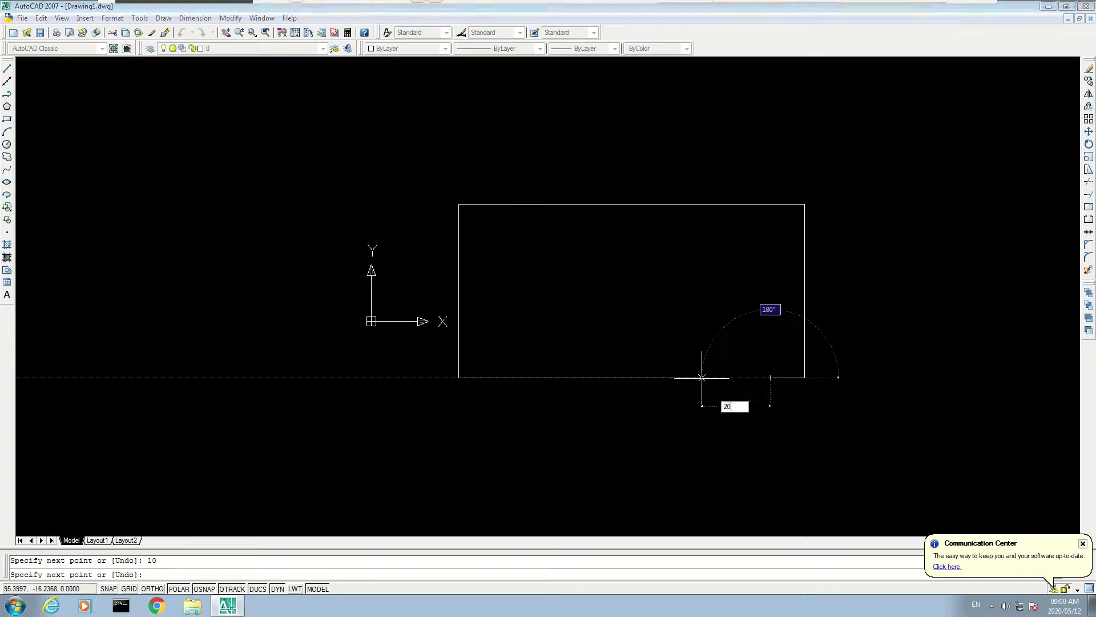
key(Return)
key(Escape)
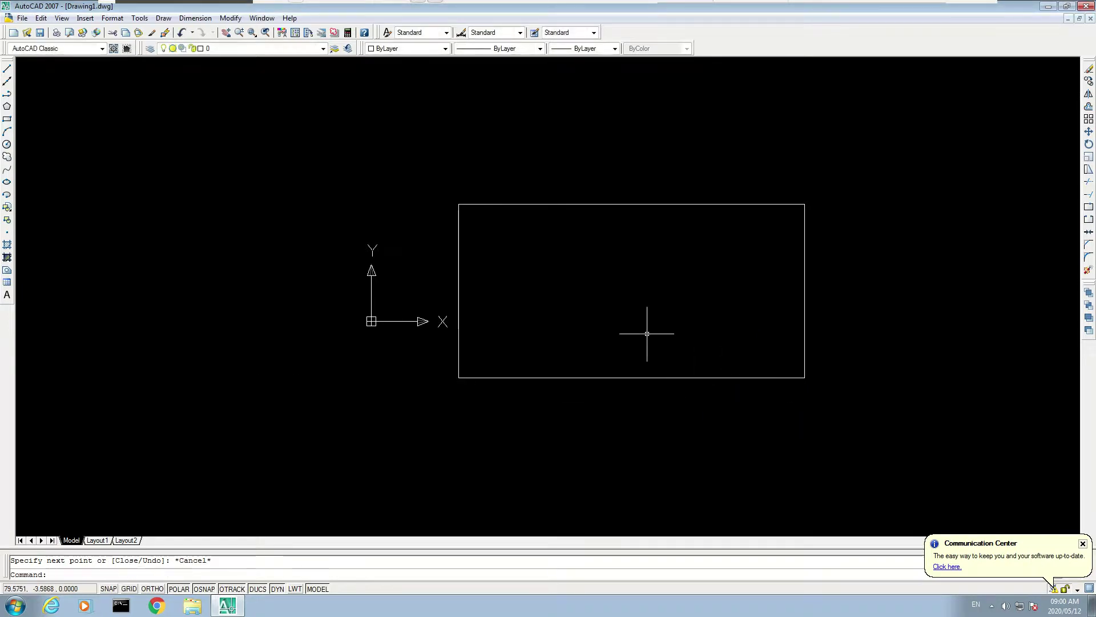
Step: Draw a Start, End, Radius arc of radius 10 between the ends of the 20-unit segment on the bottom edge, bulging into the rectangle
click(164, 19)
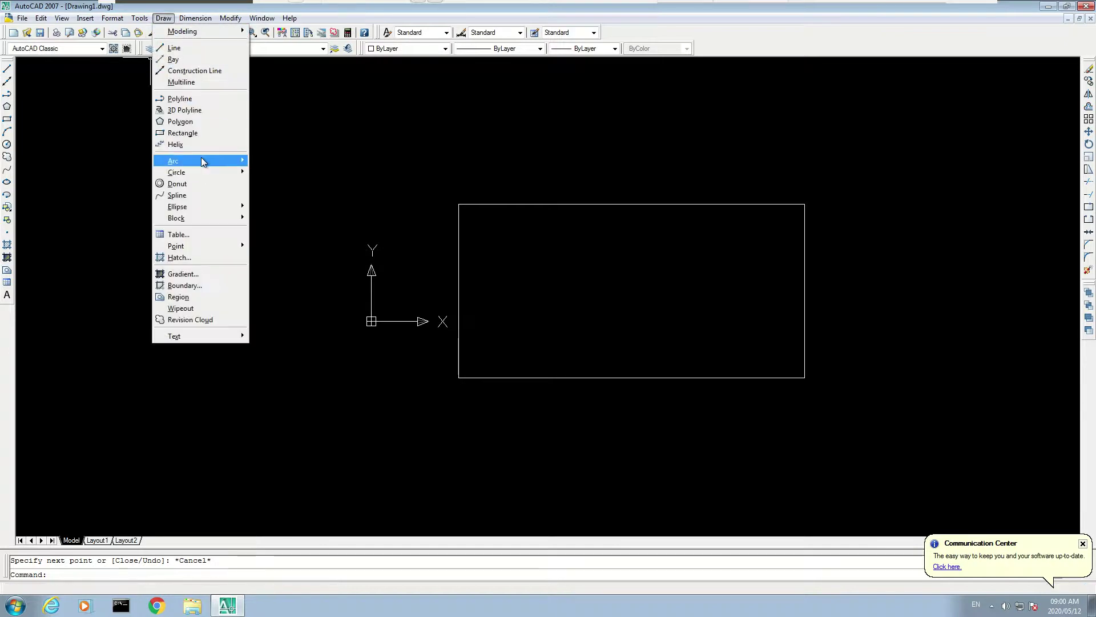
mouse_move(201, 160)
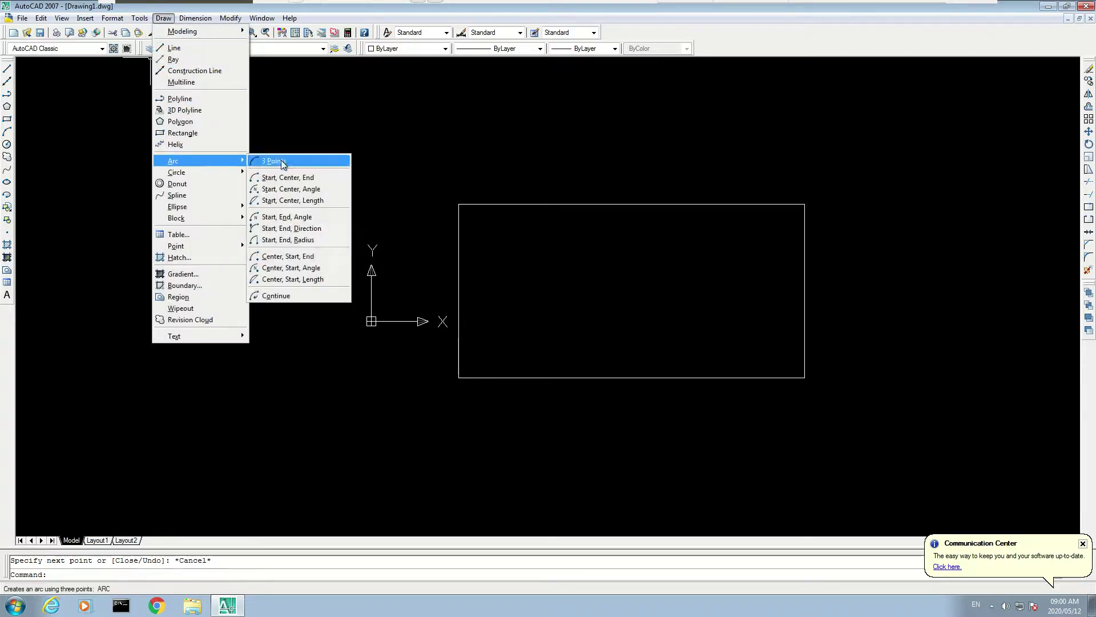
click(312, 240)
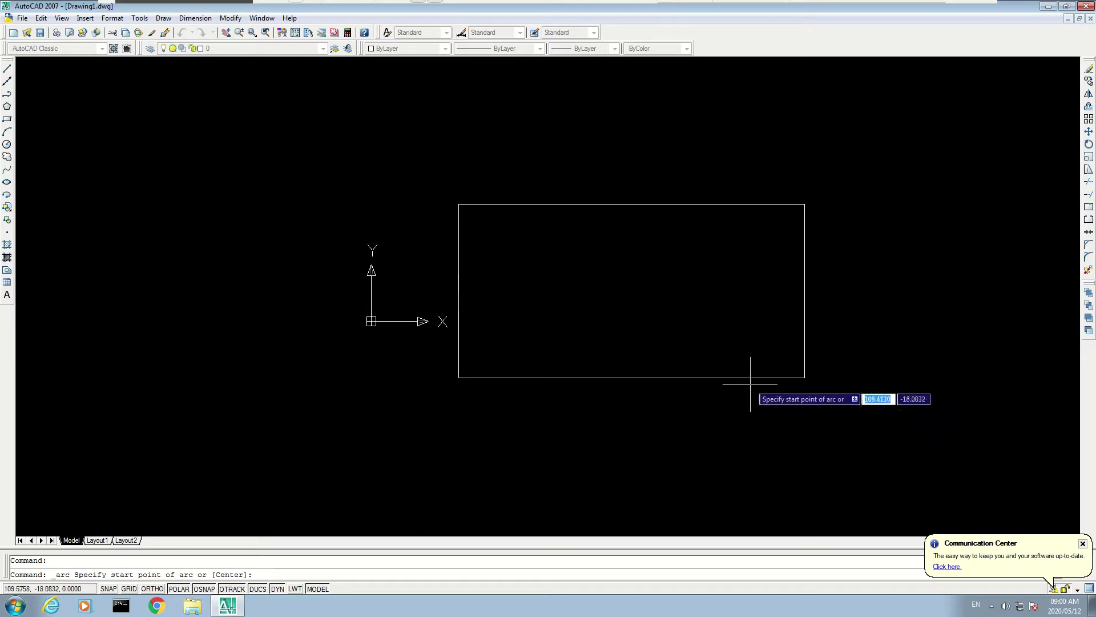
click(770, 377)
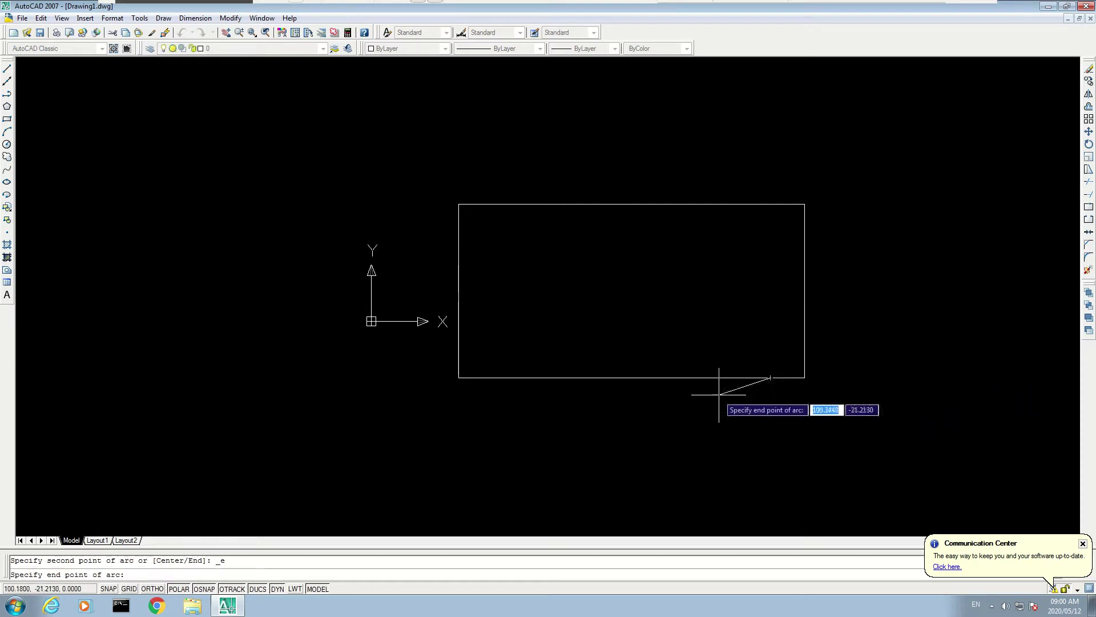
click(701, 378)
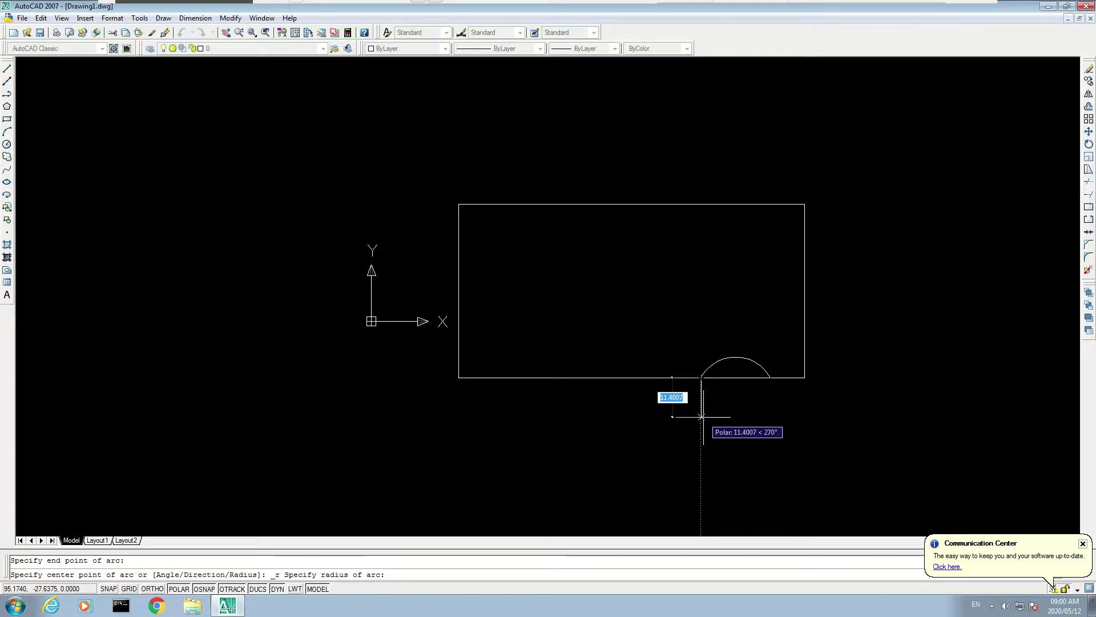
text(10)
key(Return)
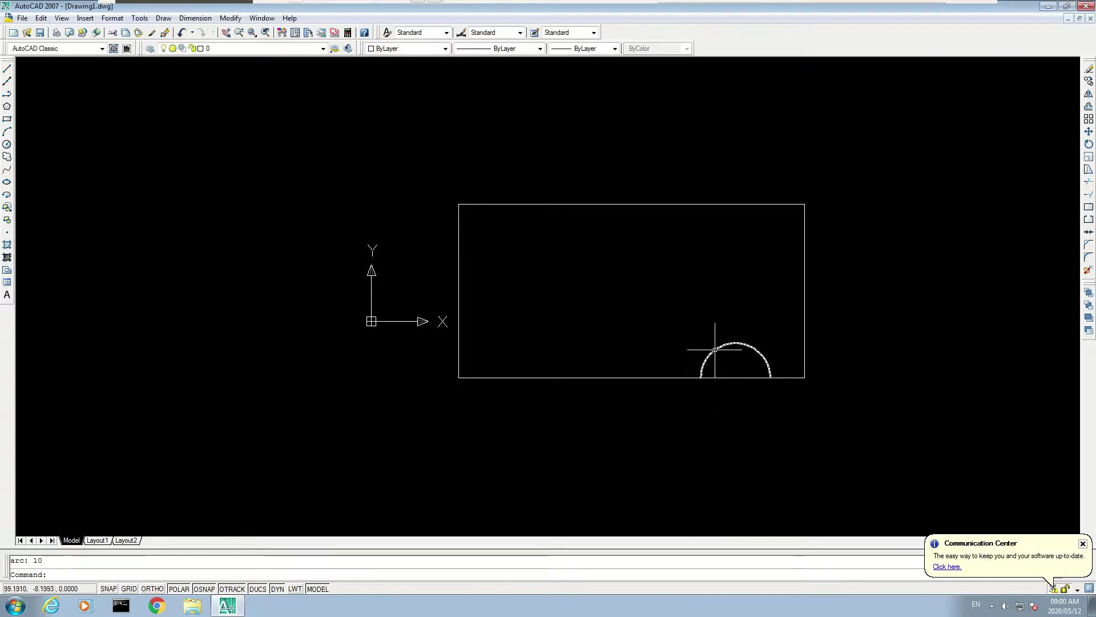
Step: Erase the 20-unit line segment that spans the arc's two ends
click(736, 378)
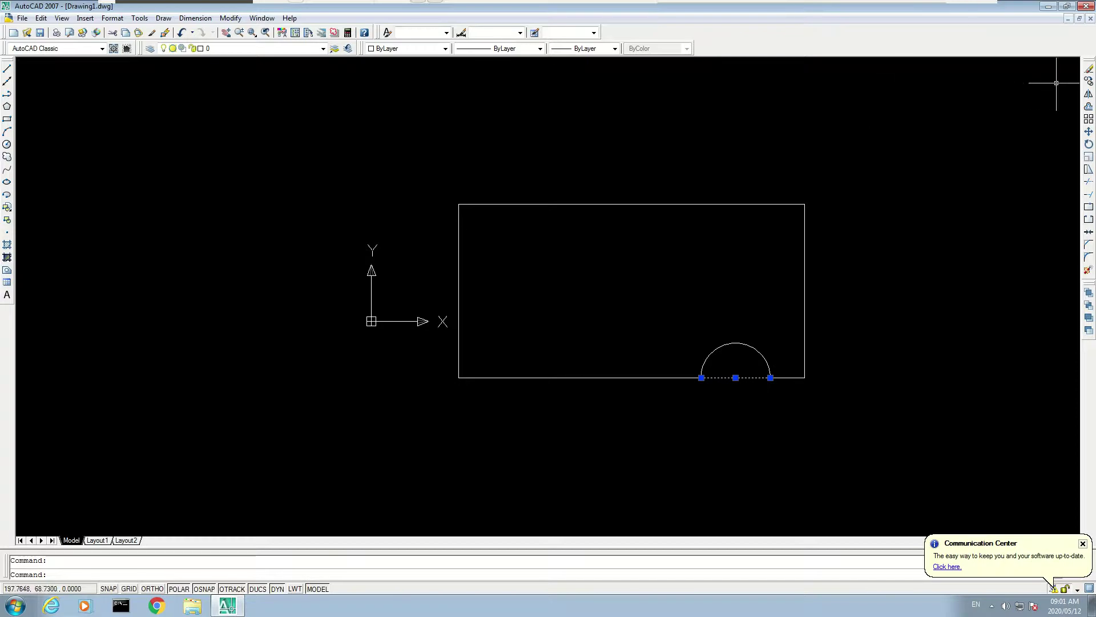
click(1090, 69)
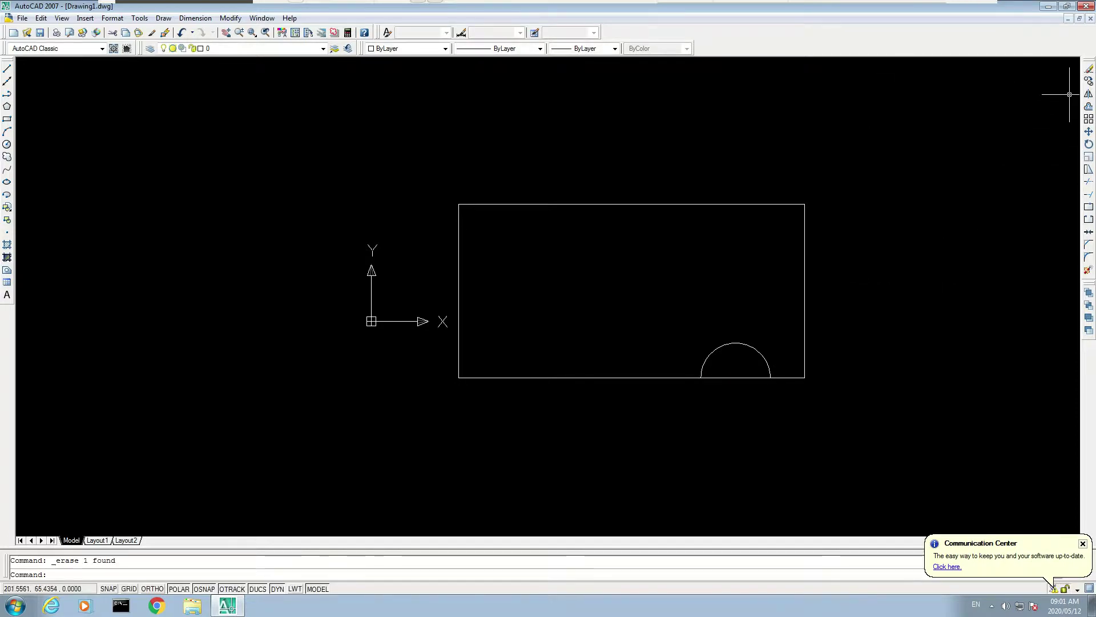
Step: Erase the whole rectangle and the arc using a window selection, and undo that erasure
click(1089, 69)
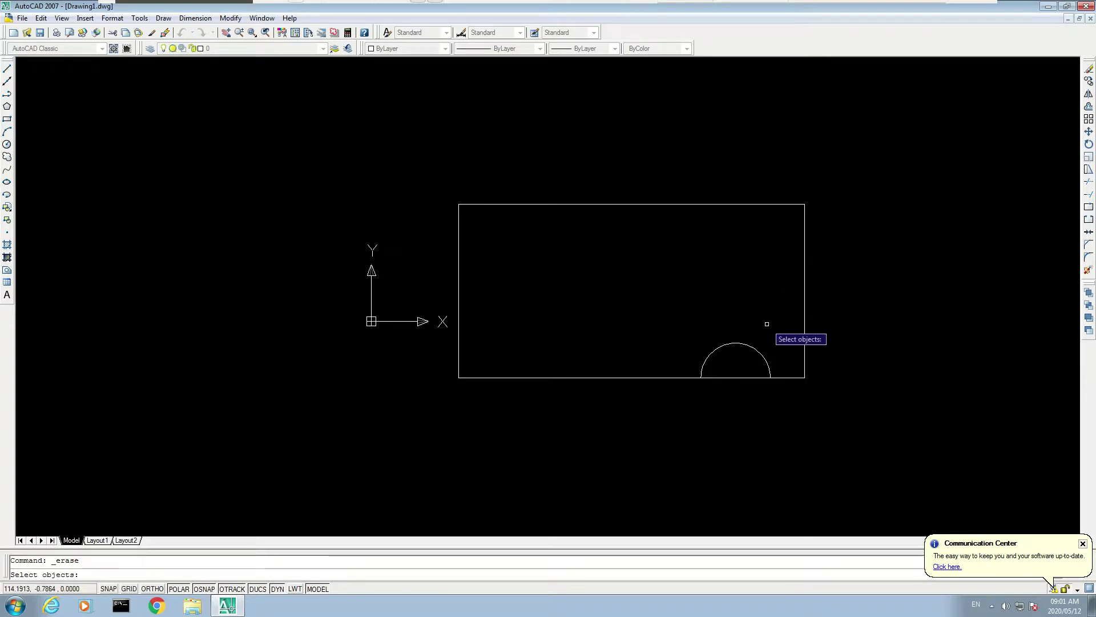
mouse_move(420, 134)
mouse_down()
mouse_move(872, 456)
mouse_move(1046, 535)
mouse_move(778, 426)
mouse_up()
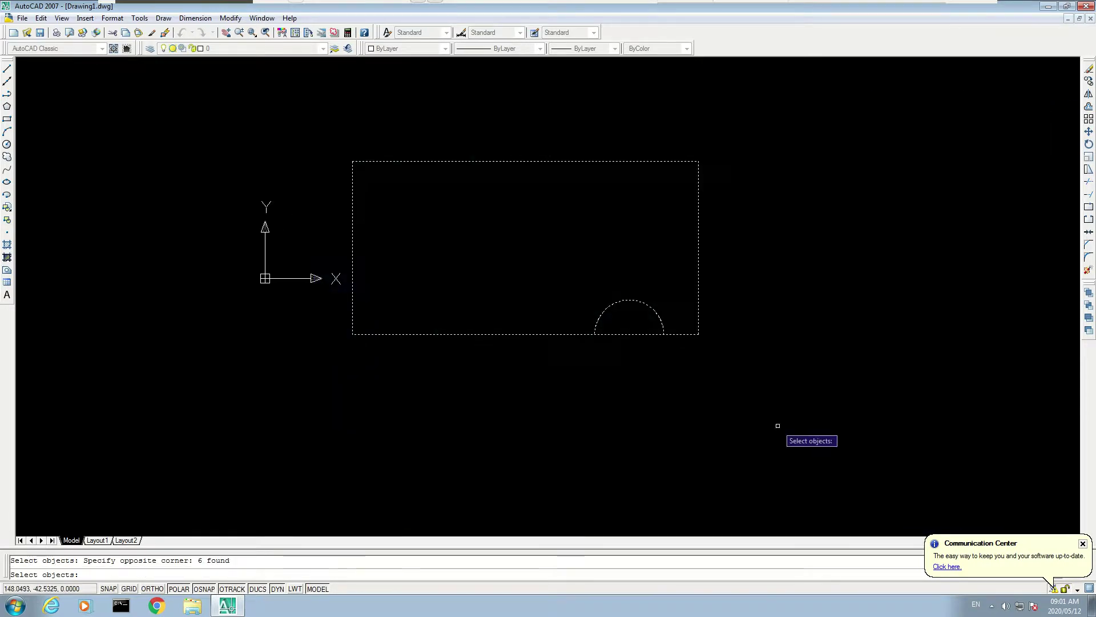
key(Return)
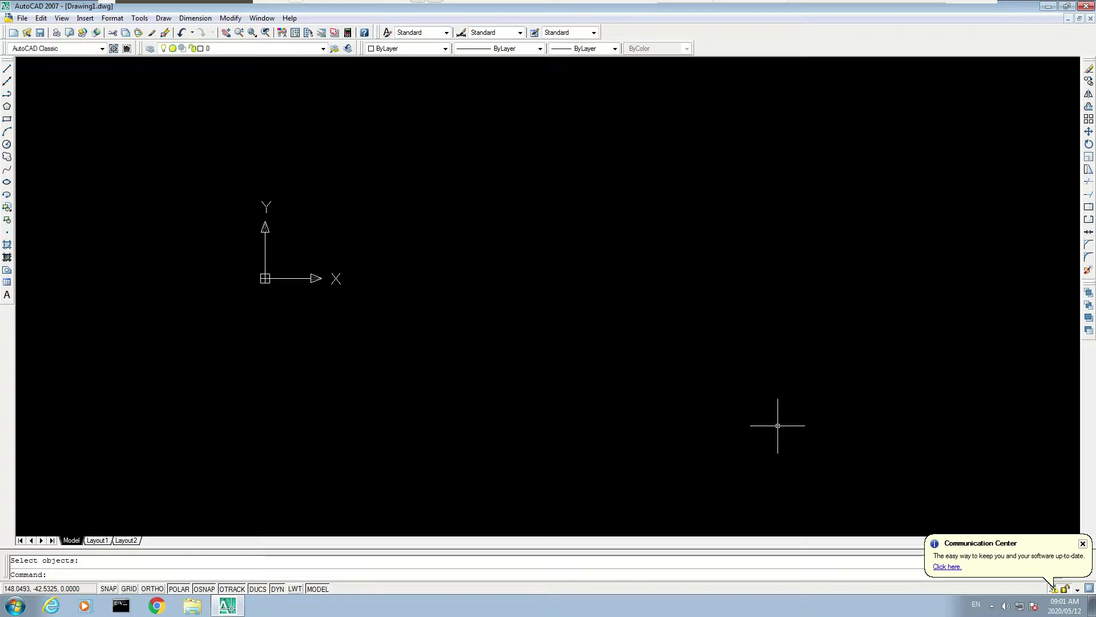
key(ctrl+z)
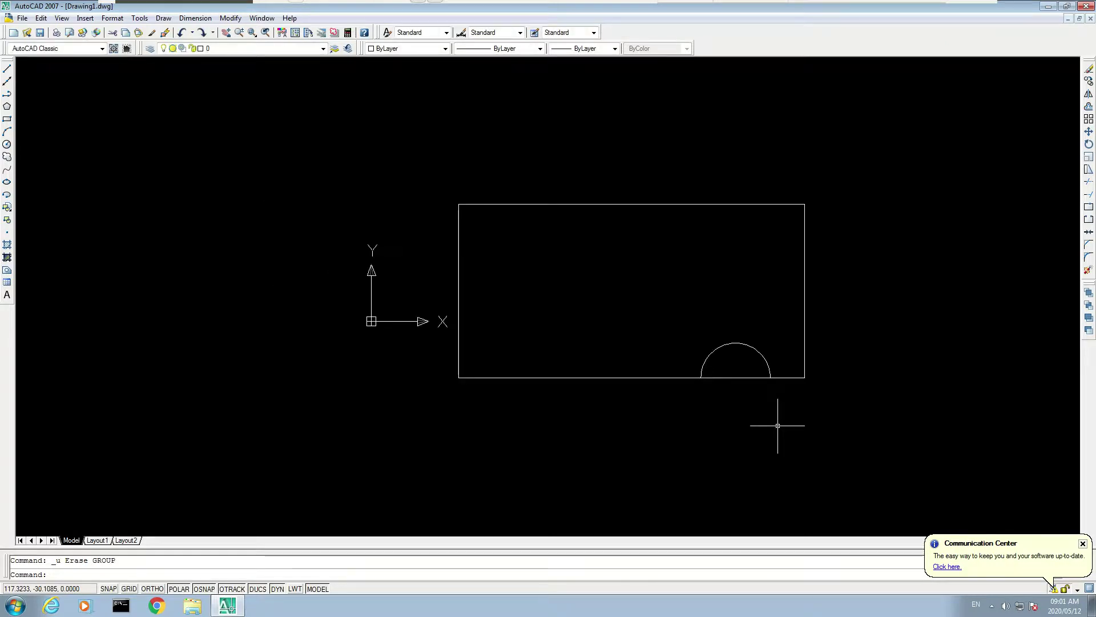
Step: Erase the rectangle's right and top edges by picking them individually, and undo that erasure
click(1090, 67)
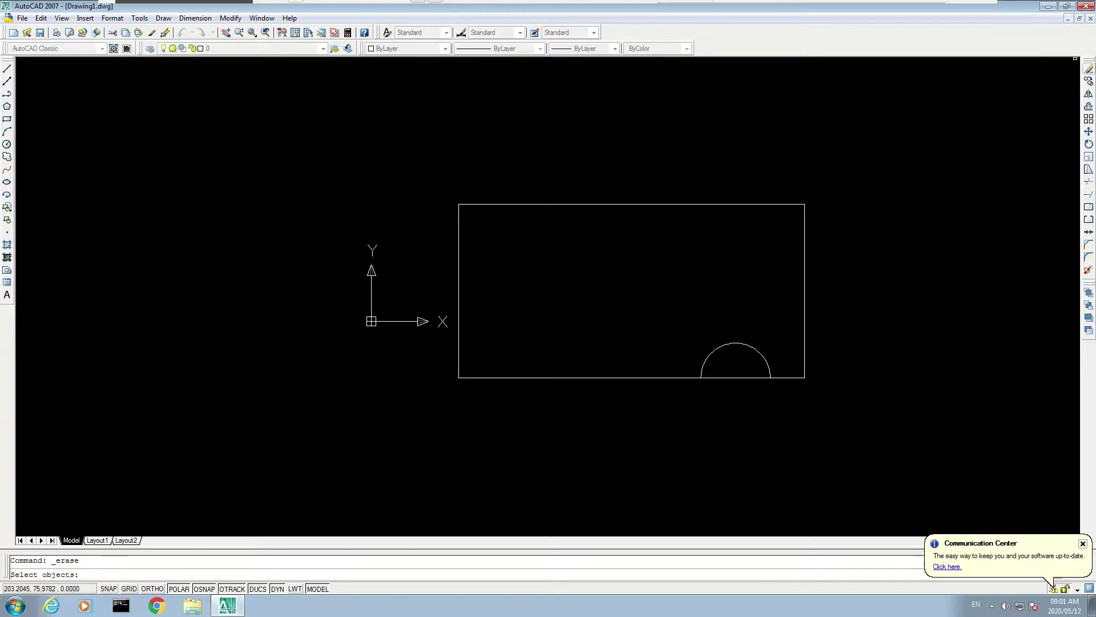
click(803, 312)
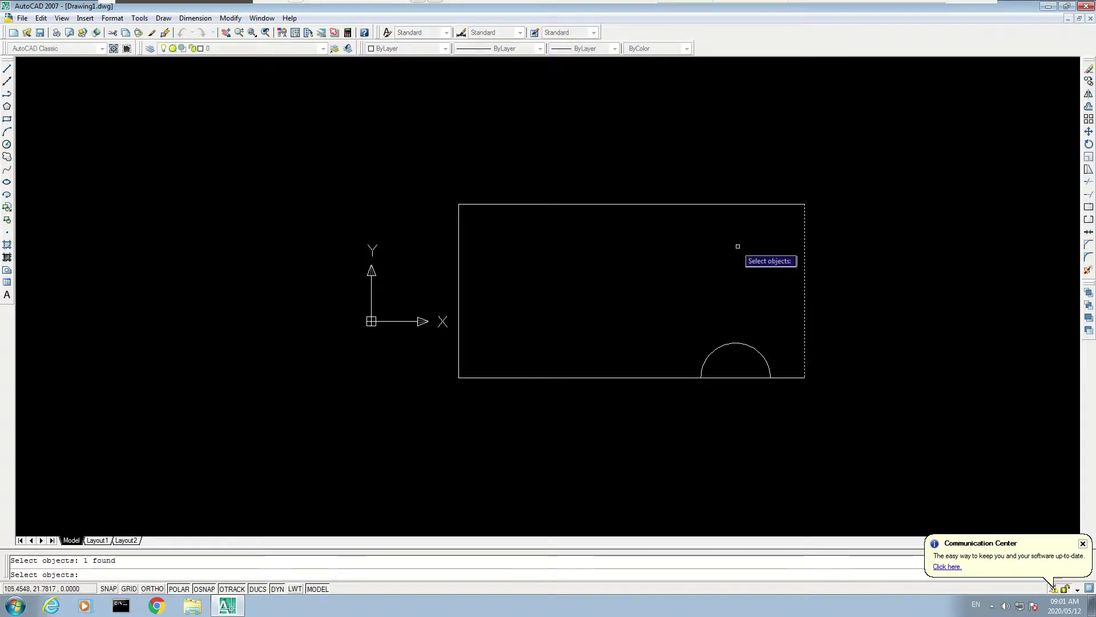
click(720, 204)
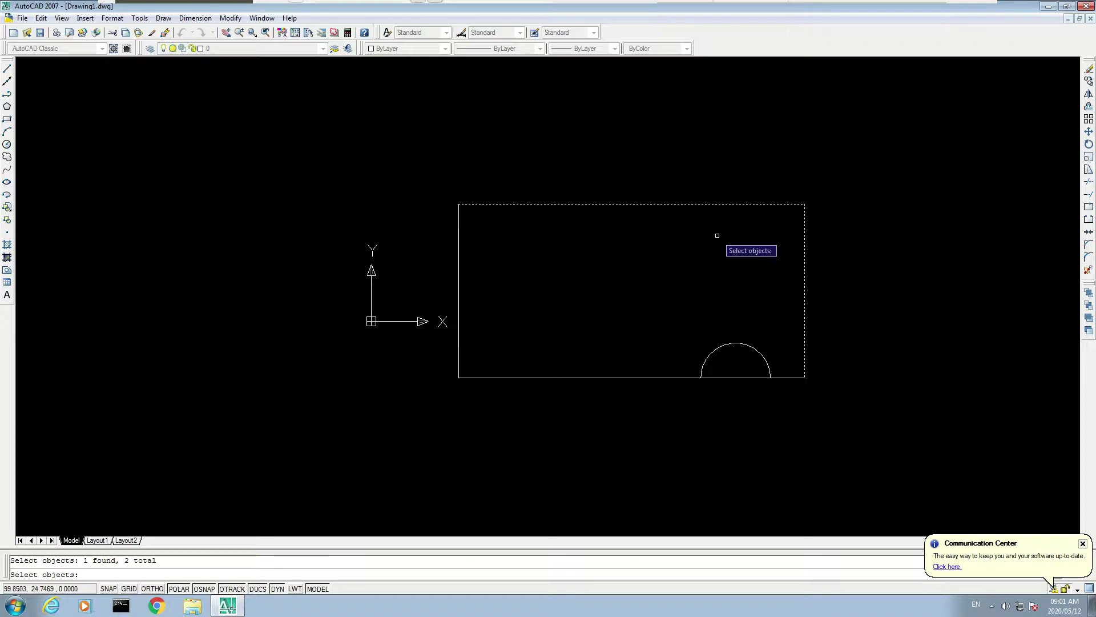
key(Return)
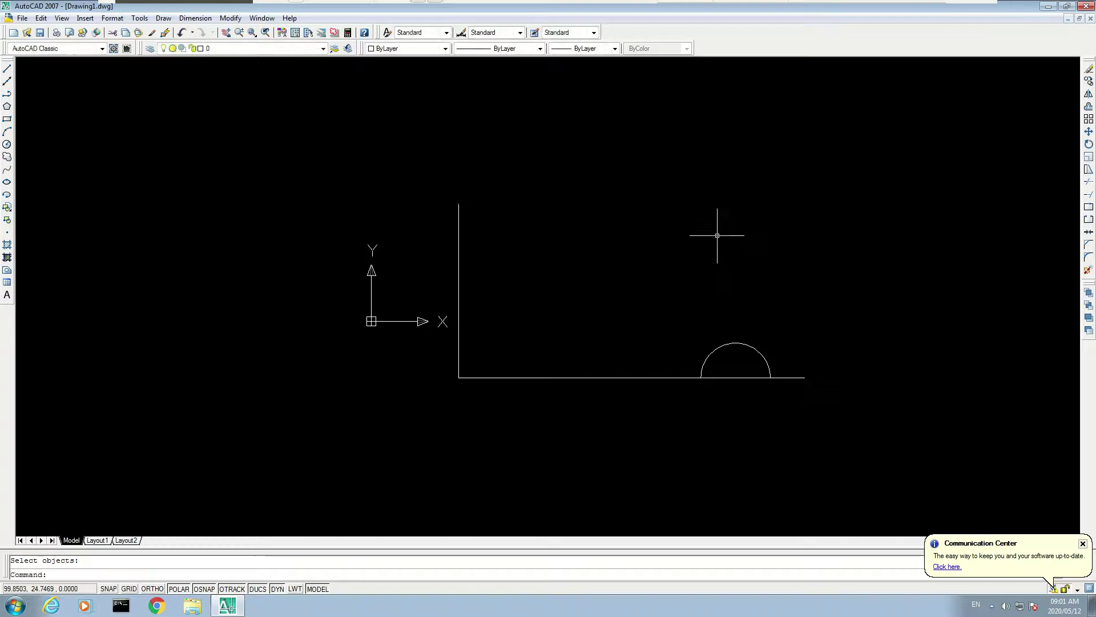
key(ctrl+z)
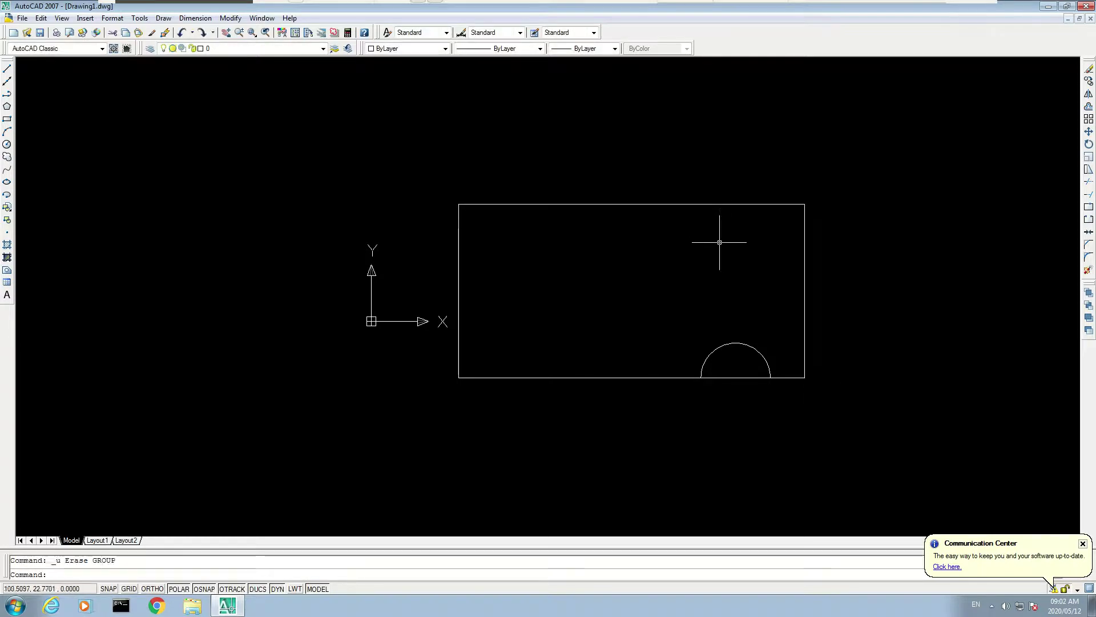
click(744, 379)
click(735, 376)
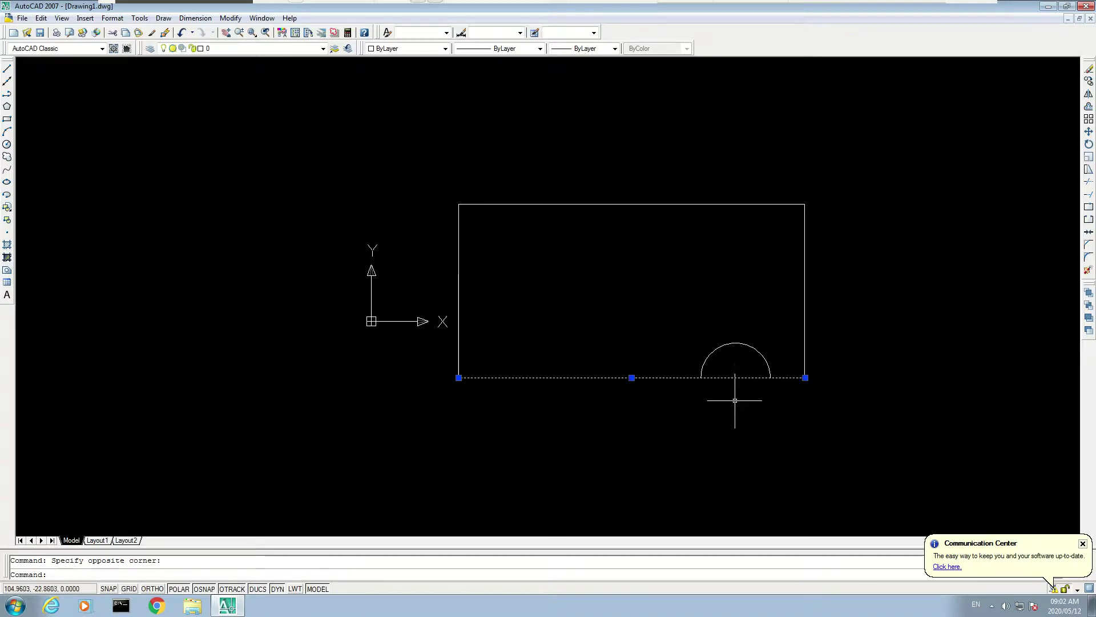
key(Escape)
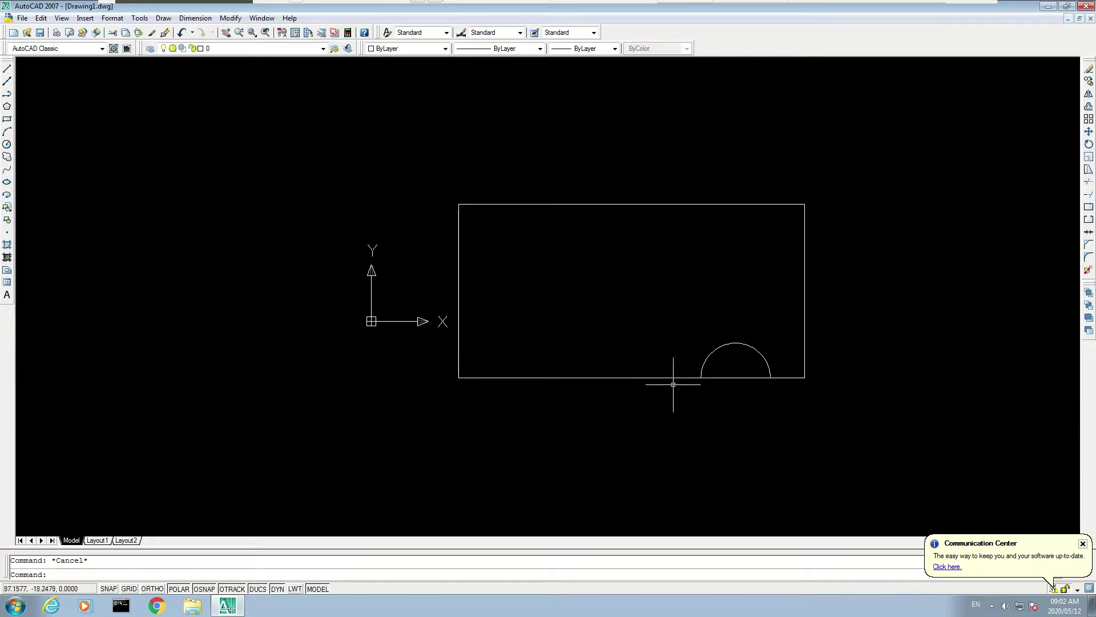
click(480, 377)
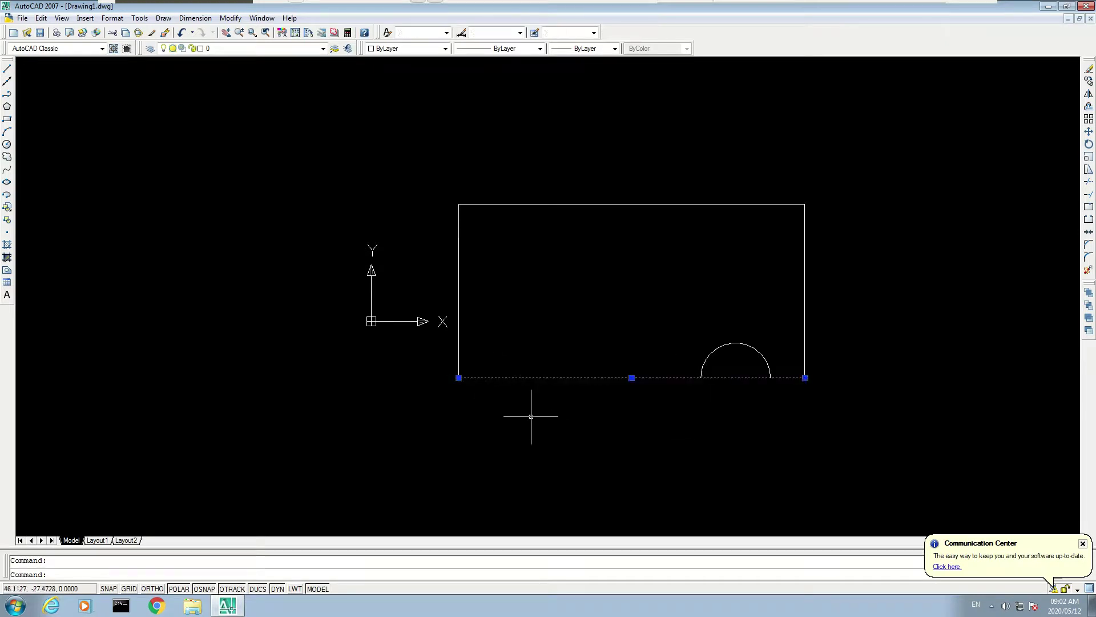
key(Escape)
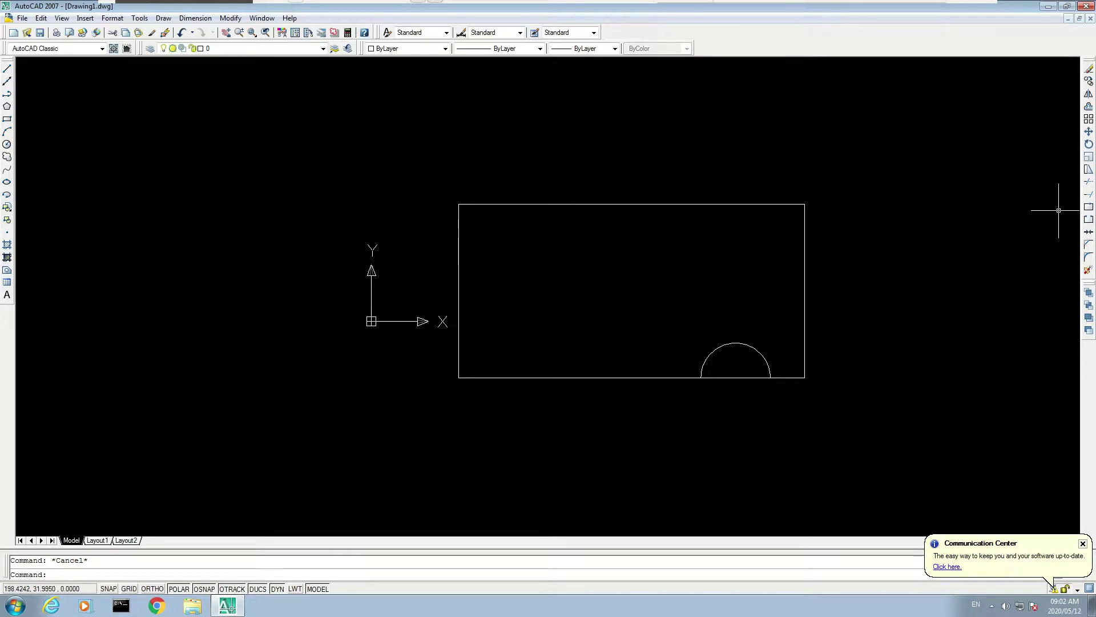
Step: Trim the bottom edge between the arc's two ends, using the arc as the cutting edge
click(1090, 184)
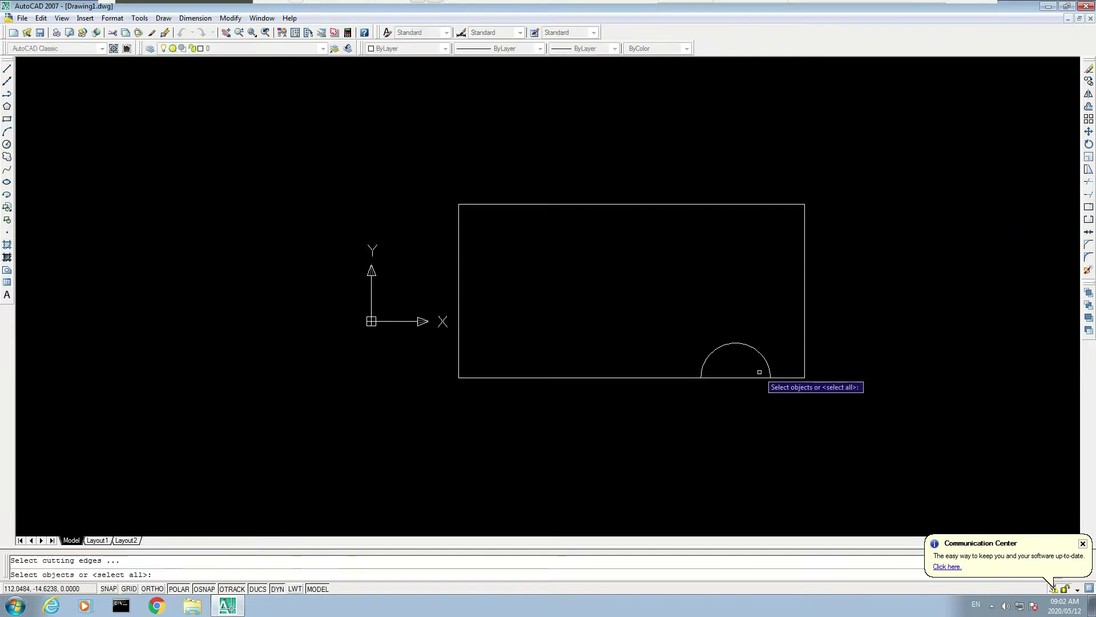
click(761, 355)
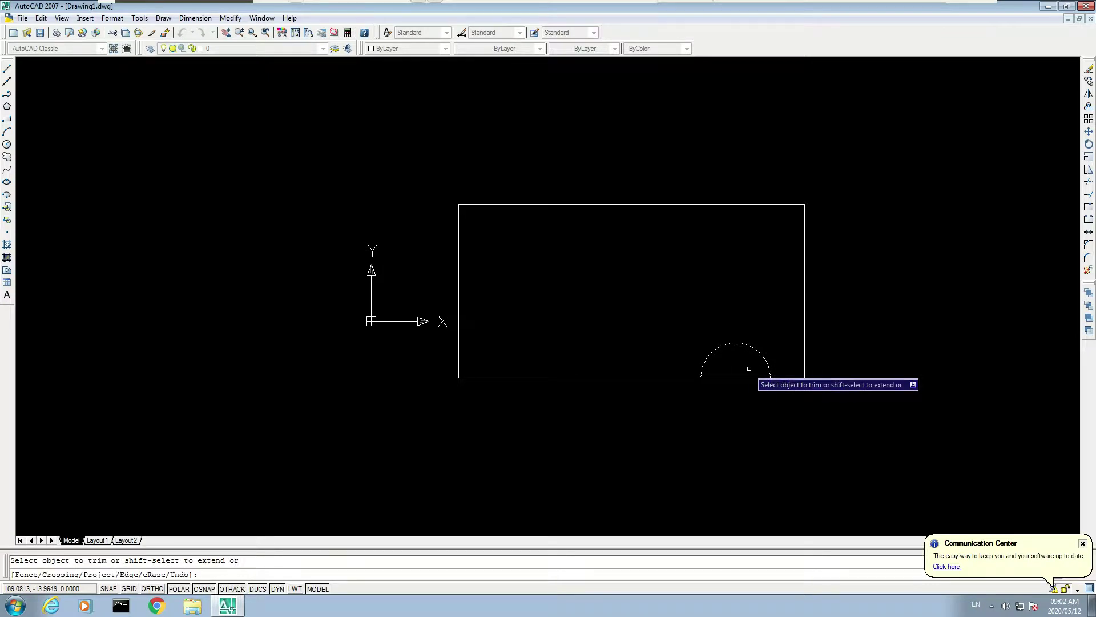
click(747, 378)
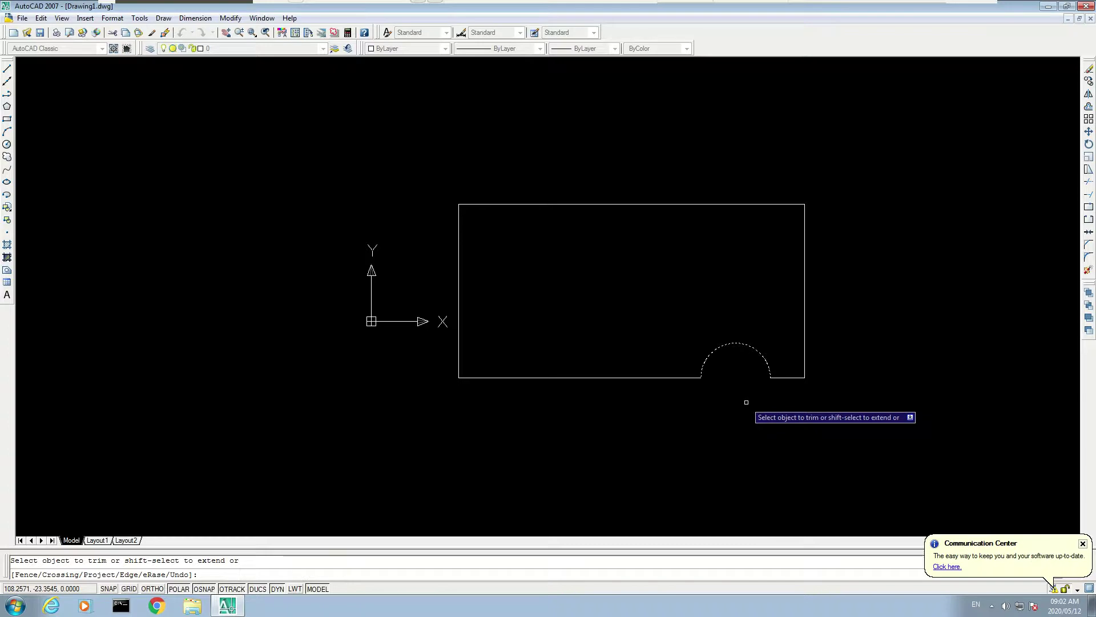
key(Escape)
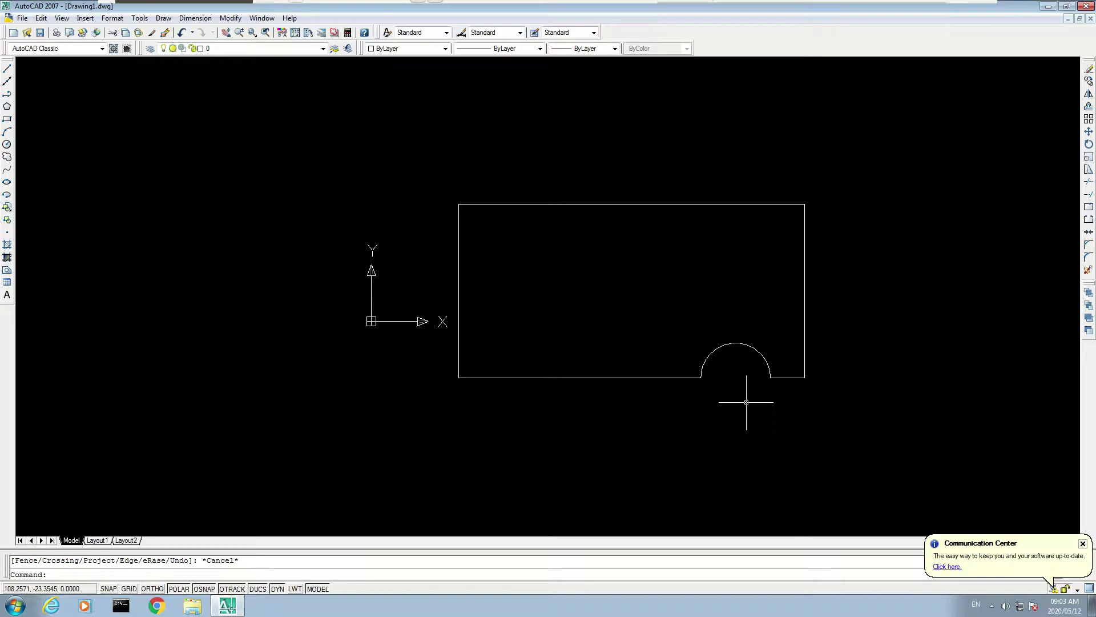
Step: Draw a circle of radius 10 centred on the rectangle's top-left corner
click(6, 143)
click(459, 204)
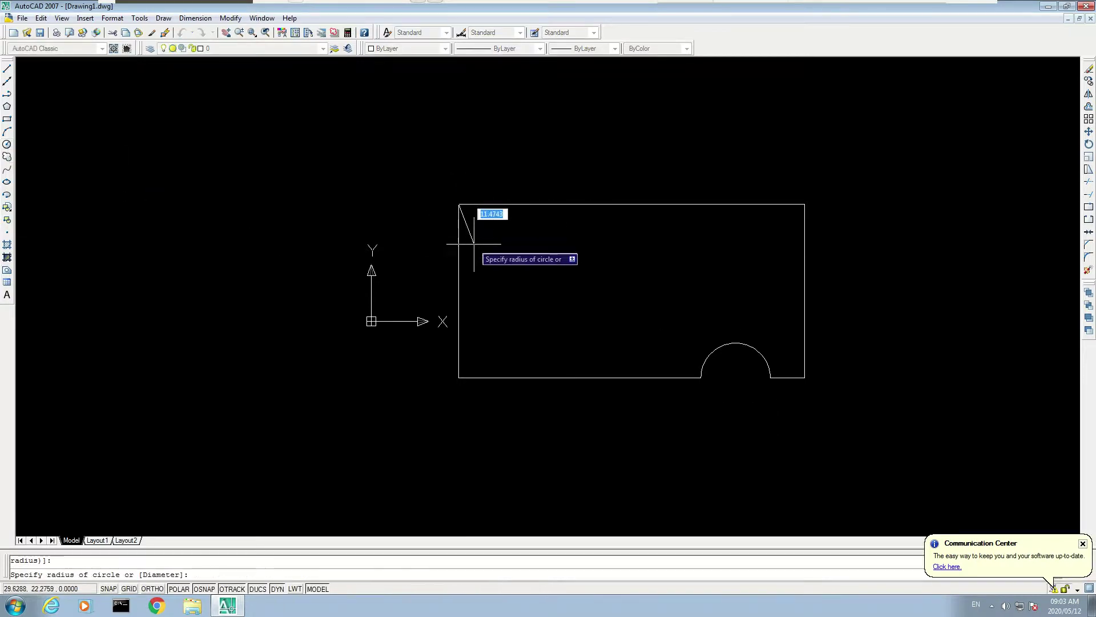
text(10)
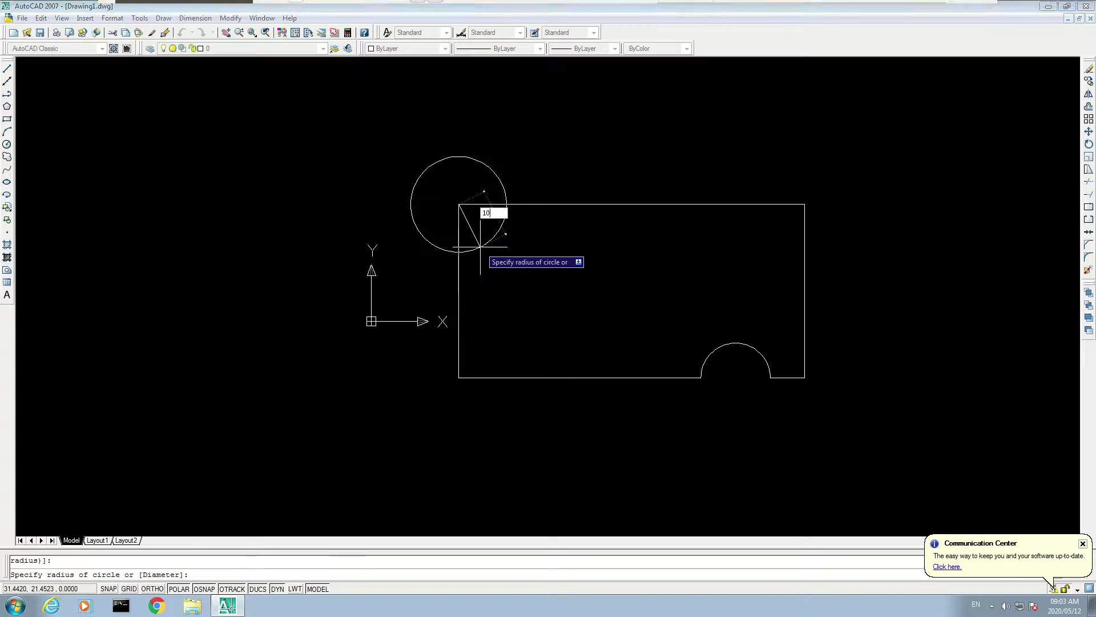
key(Return)
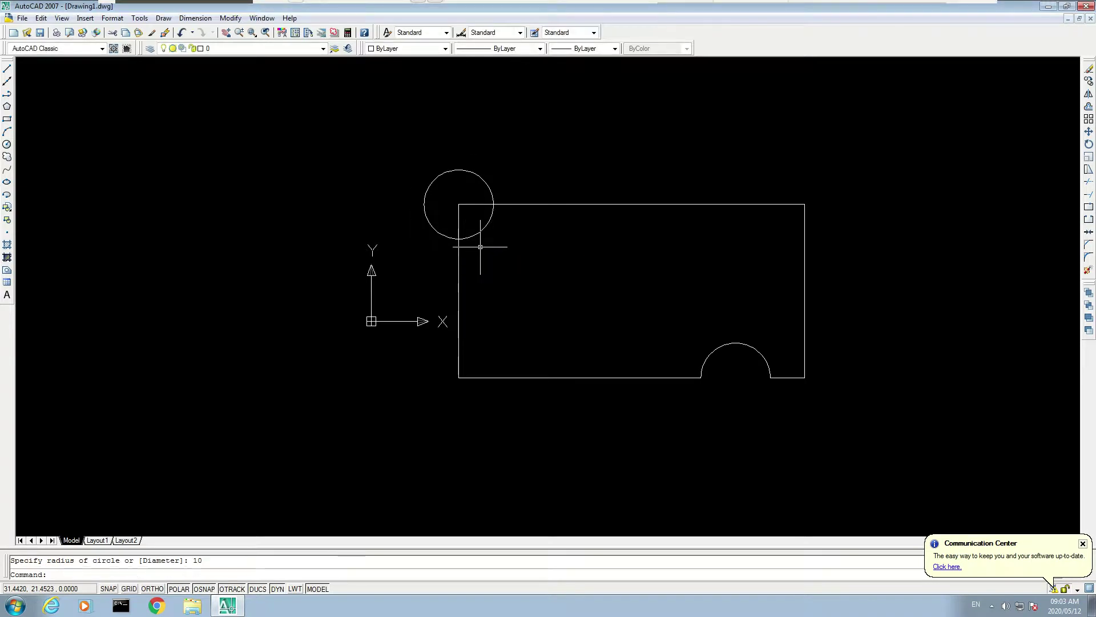
Step: Copy the circle by its centre to the rectangle's top-right corner and five free spots inside and around the rectangle
scroll(480, 247, up, 2)
scroll(482, 247, down, 2)
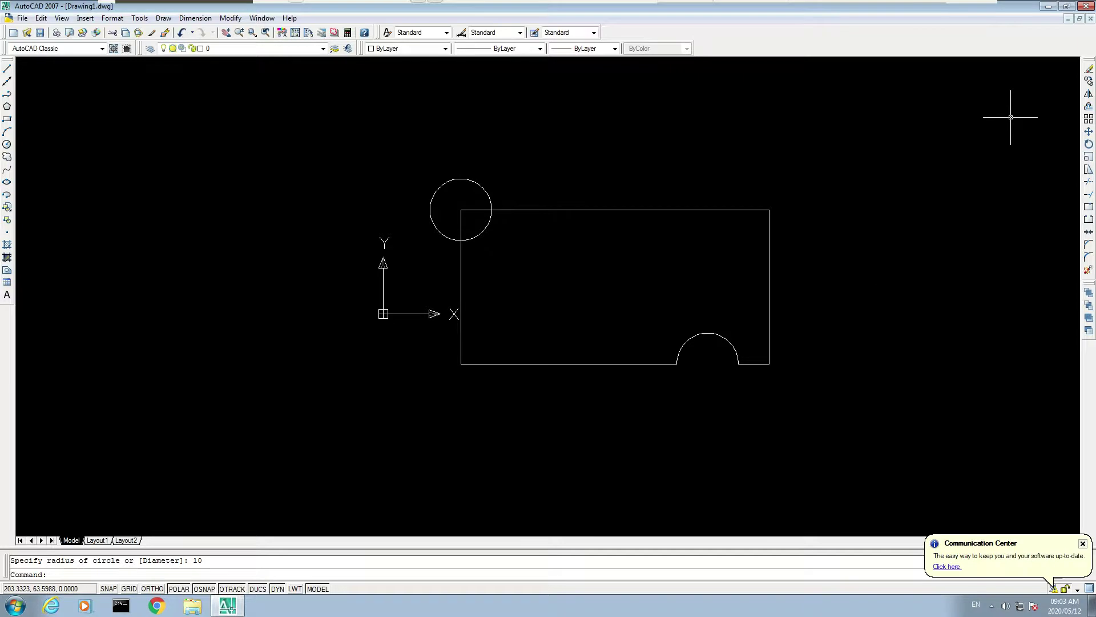
click(1089, 81)
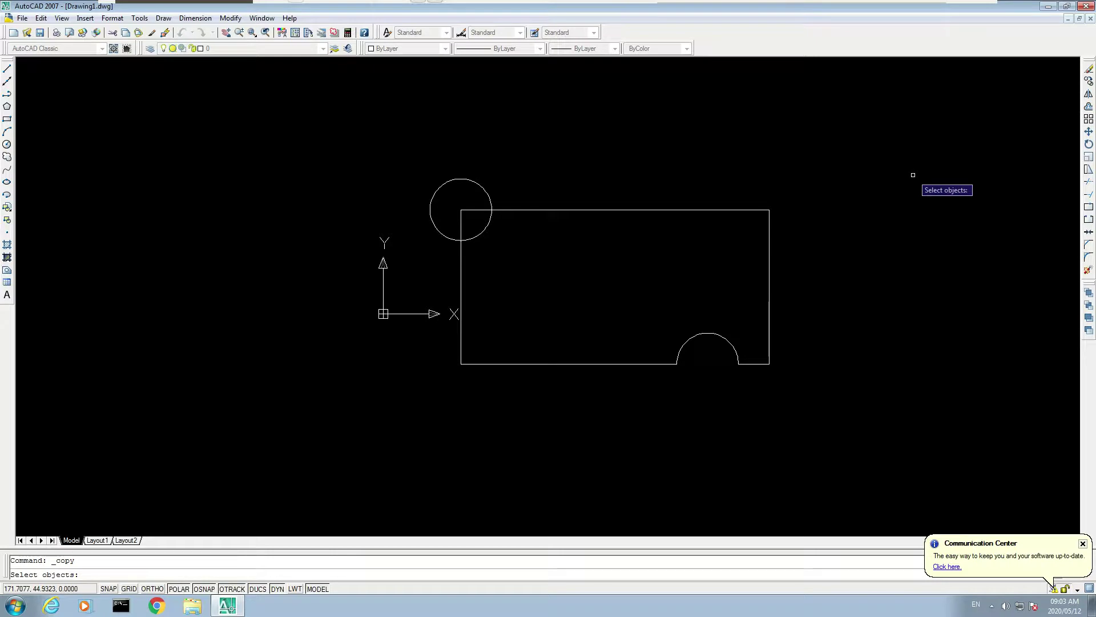
click(451, 180)
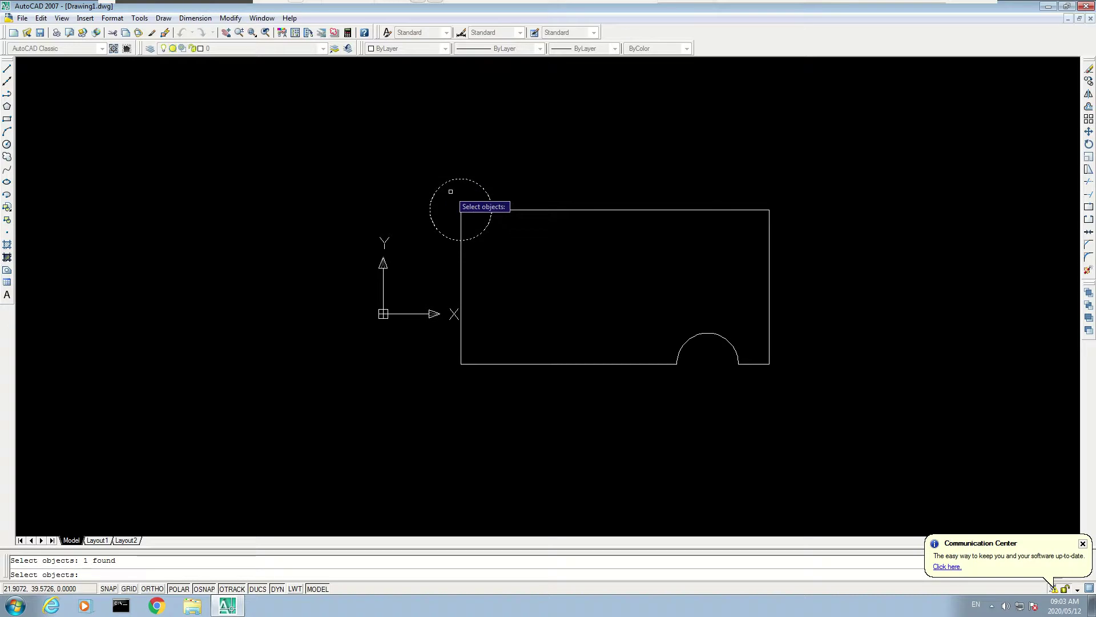
key(Return)
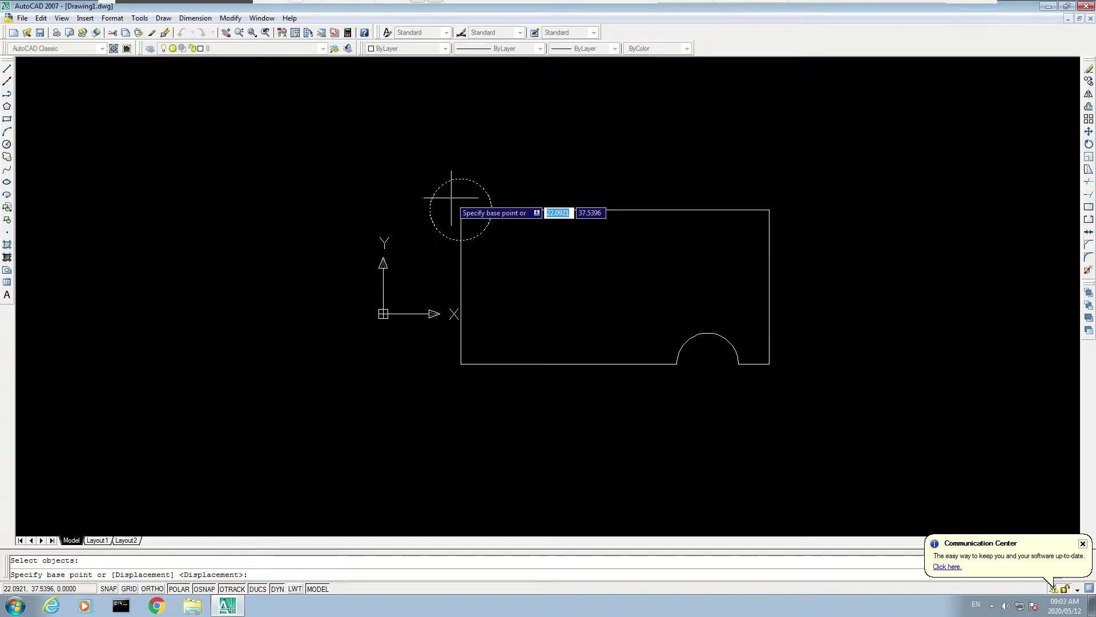
click(460, 209)
click(196, 249)
click(276, 396)
click(603, 301)
click(653, 170)
click(769, 209)
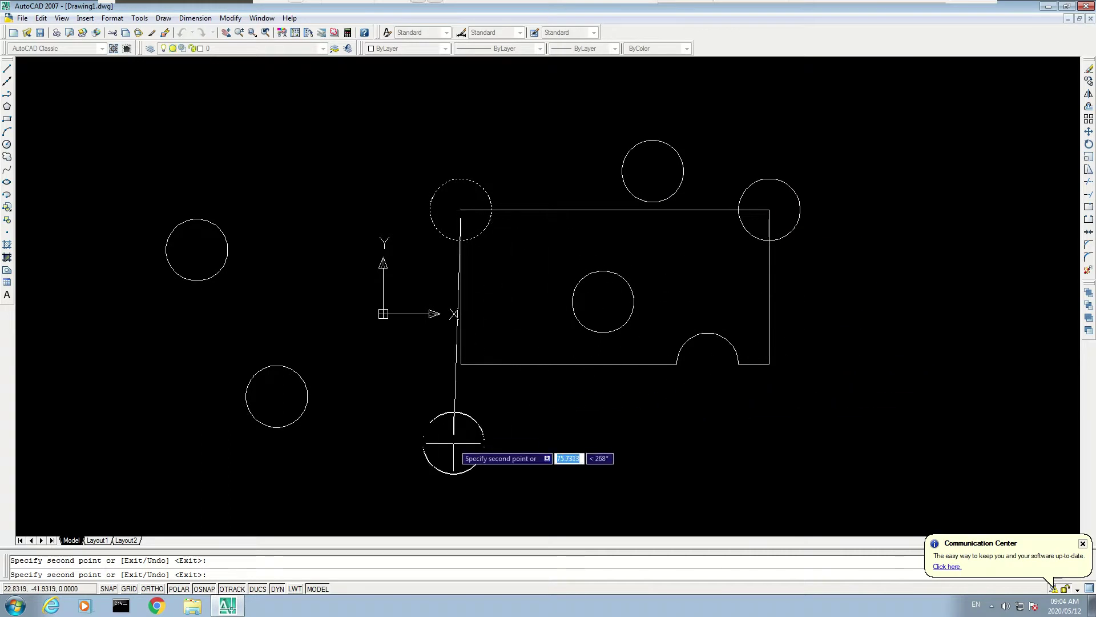
click(454, 442)
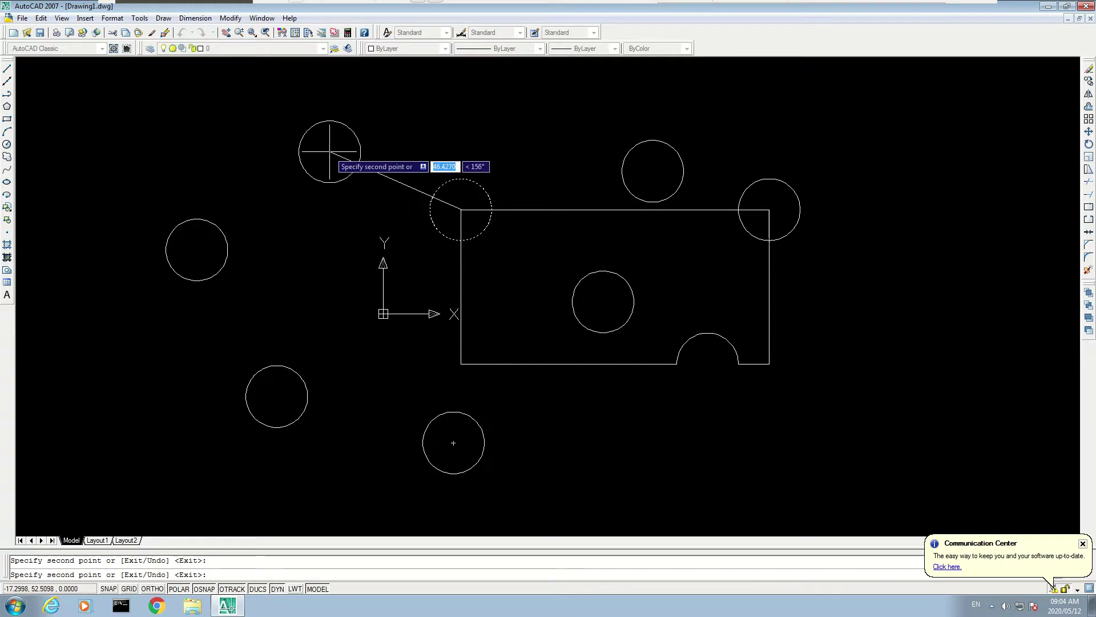
Step: End the Copy command and undo all the circle copies
key(Escape)
key(ctrl+z)
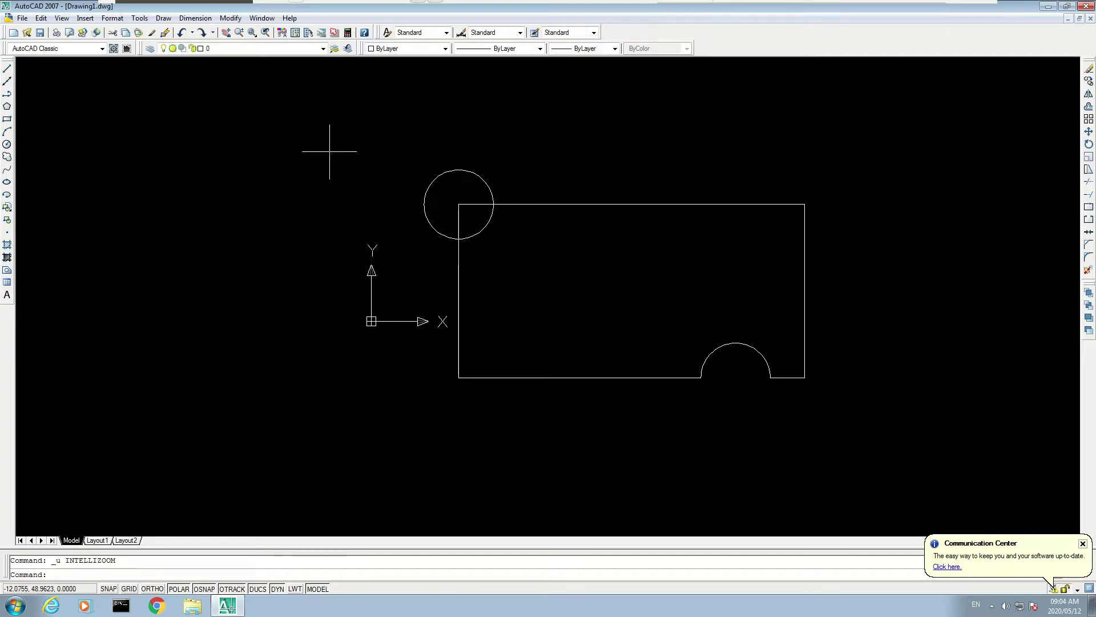
scroll(330, 151, down, 2)
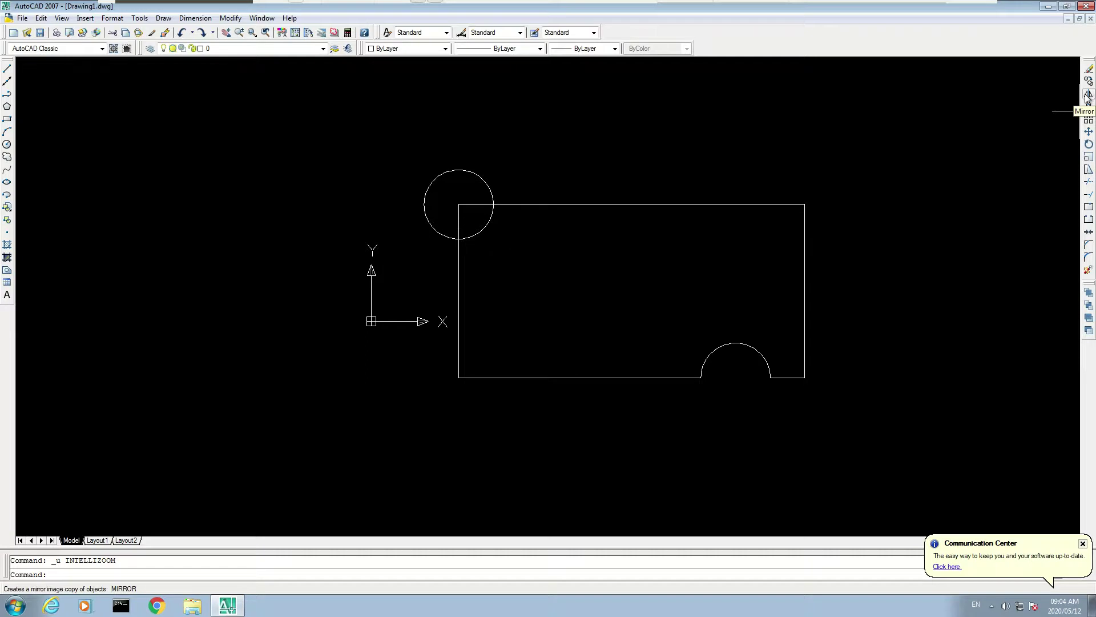
Step: Mirror the whole drawing, circle and arc included, about the rectangle's right edge, keeping the source objects
click(1088, 96)
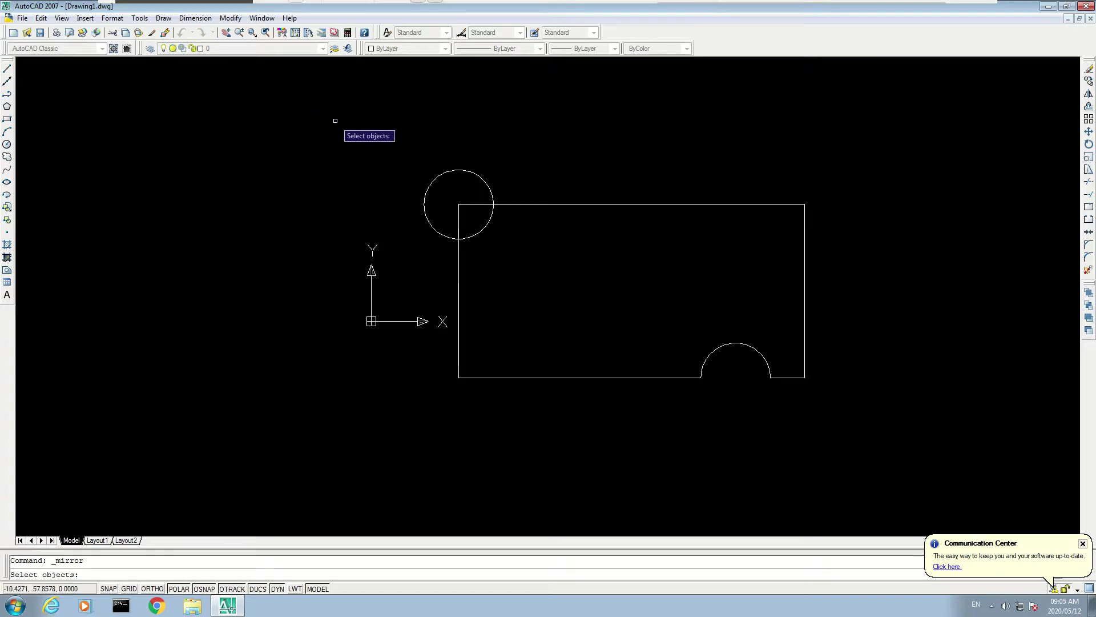
click(401, 138)
click(423, 165)
click(404, 154)
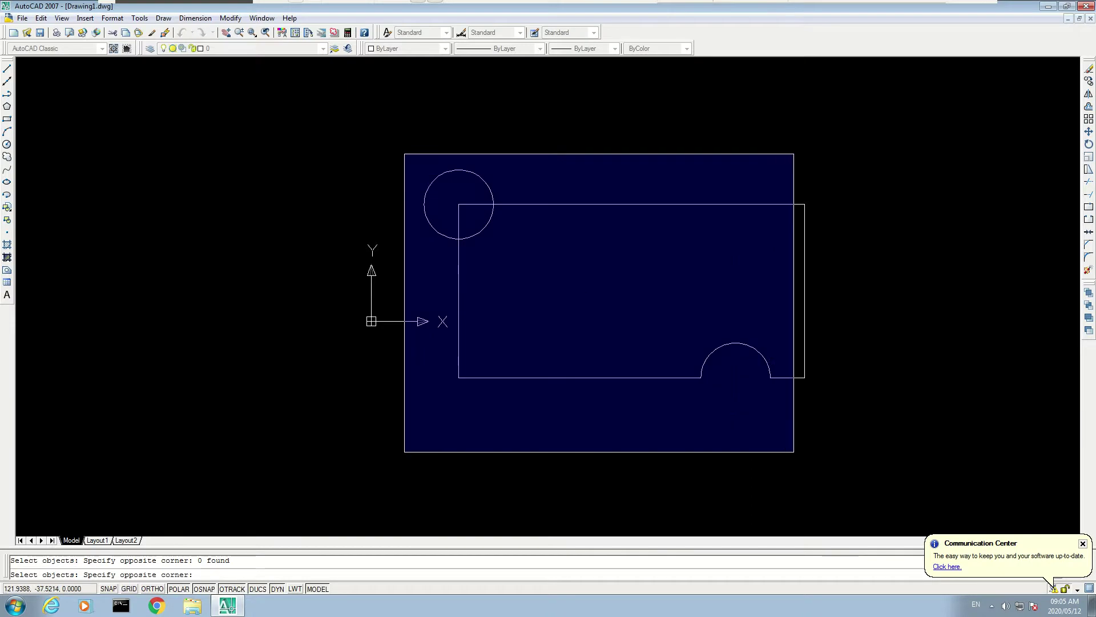
click(834, 444)
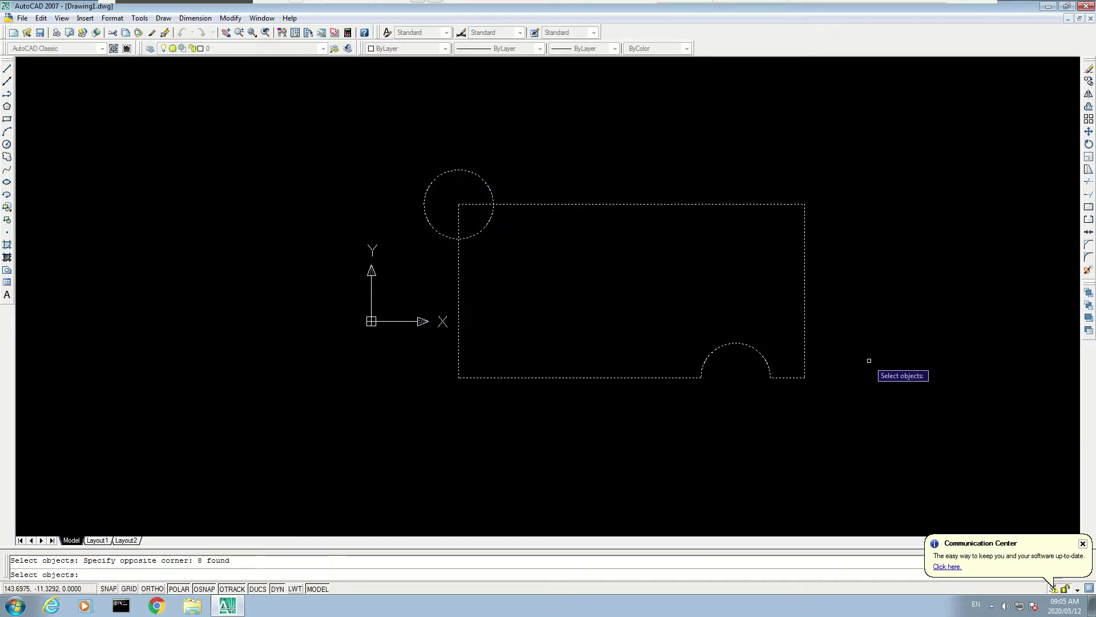
key(Return)
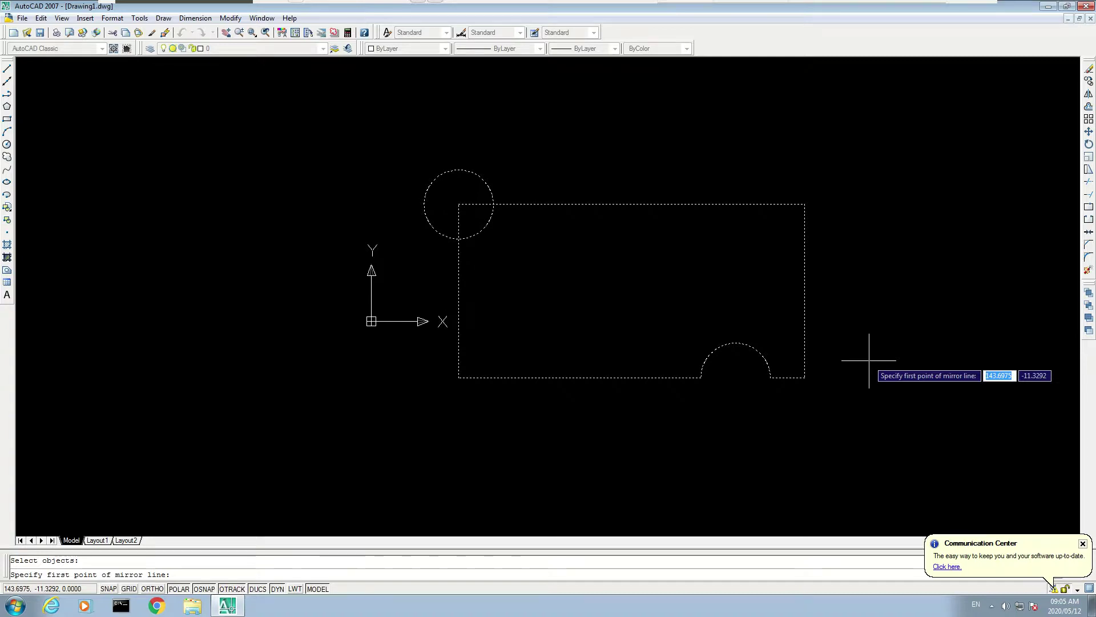
click(805, 377)
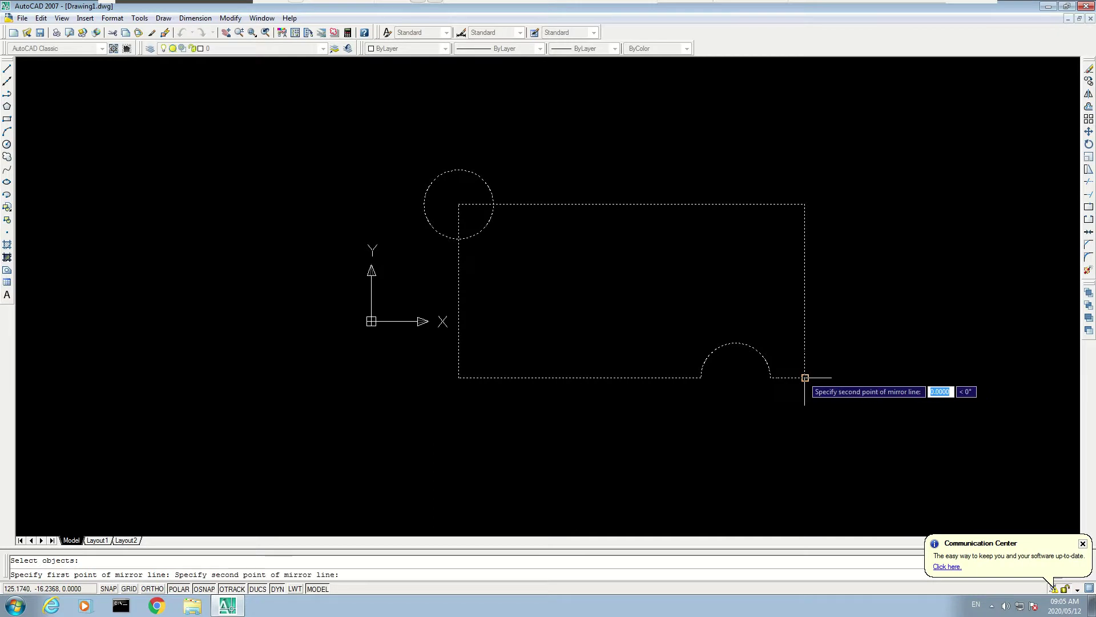
click(805, 204)
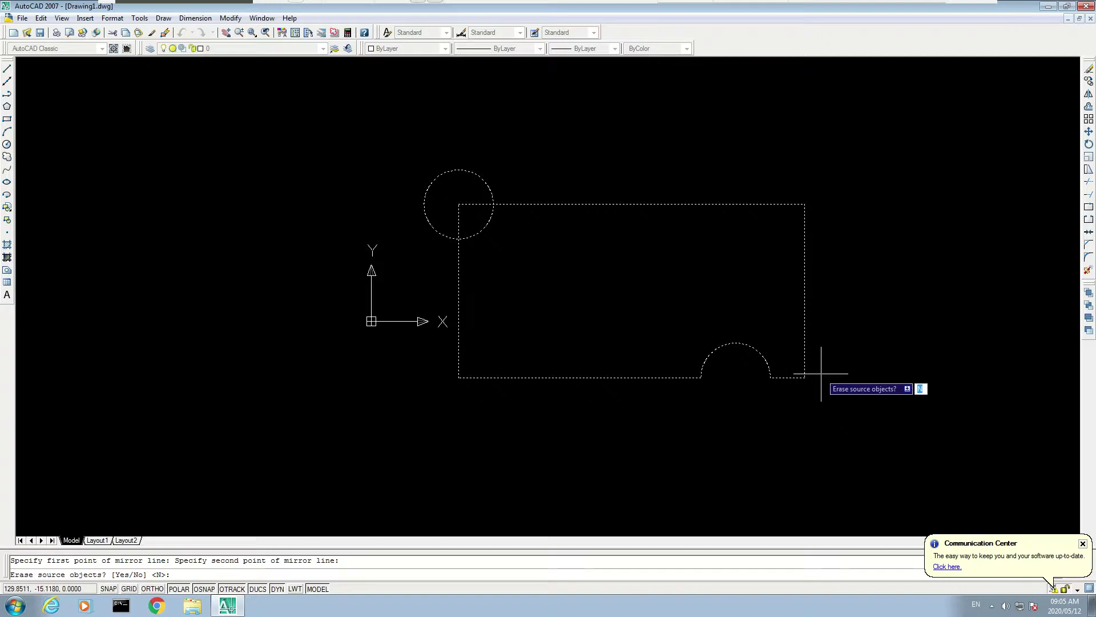
key(Return)
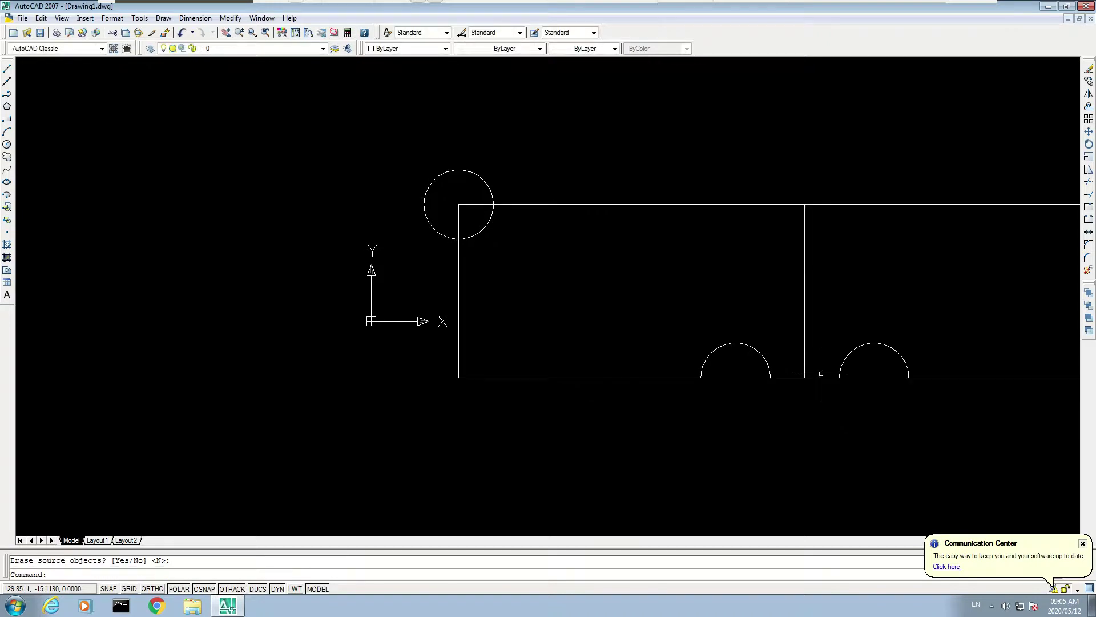
Step: Bring both halves of the mirrored drawing into view, and undo the mirror
scroll(805, 400, down, 1)
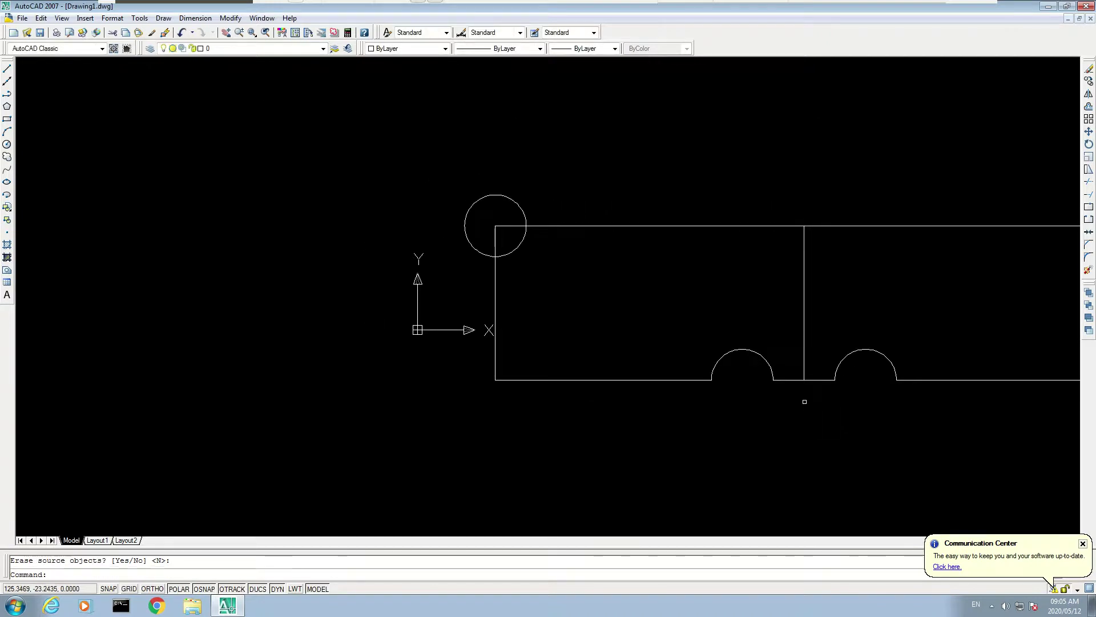
click(226, 32)
mouse_move(584, 302)
mouse_down()
mouse_move(264, 276)
mouse_move(293, 292)
mouse_up()
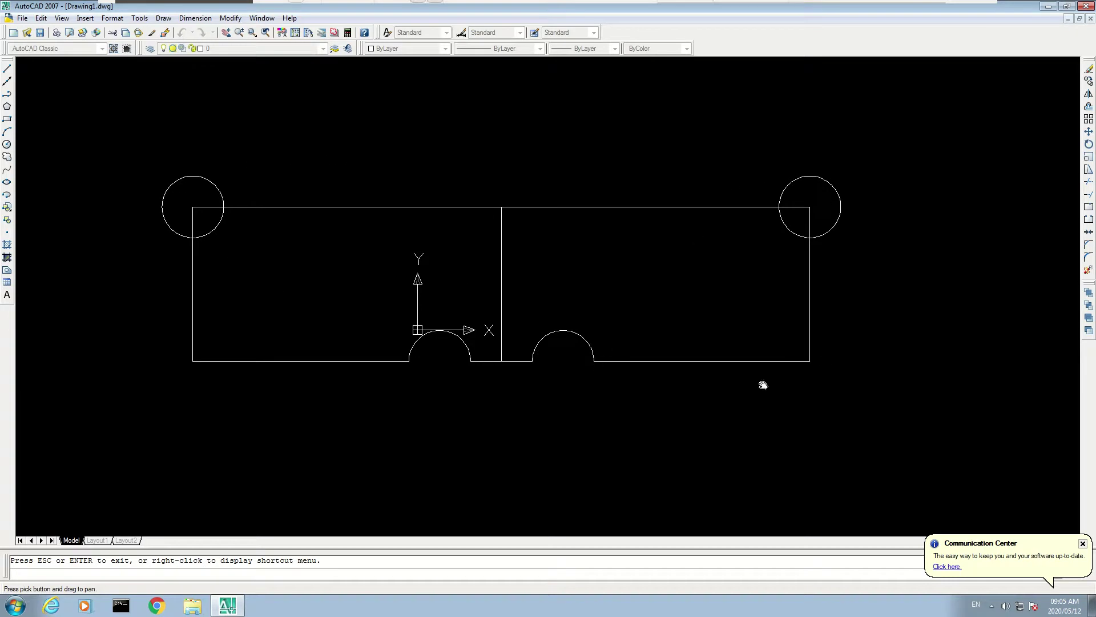
drag(593, 299, 608, 293)
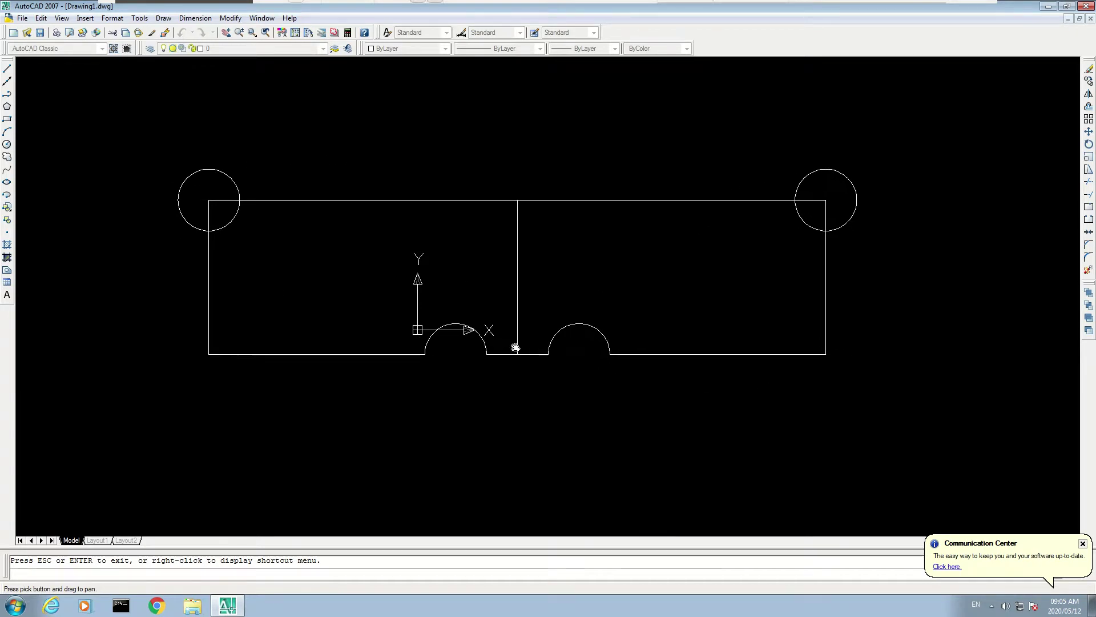
key(Escape)
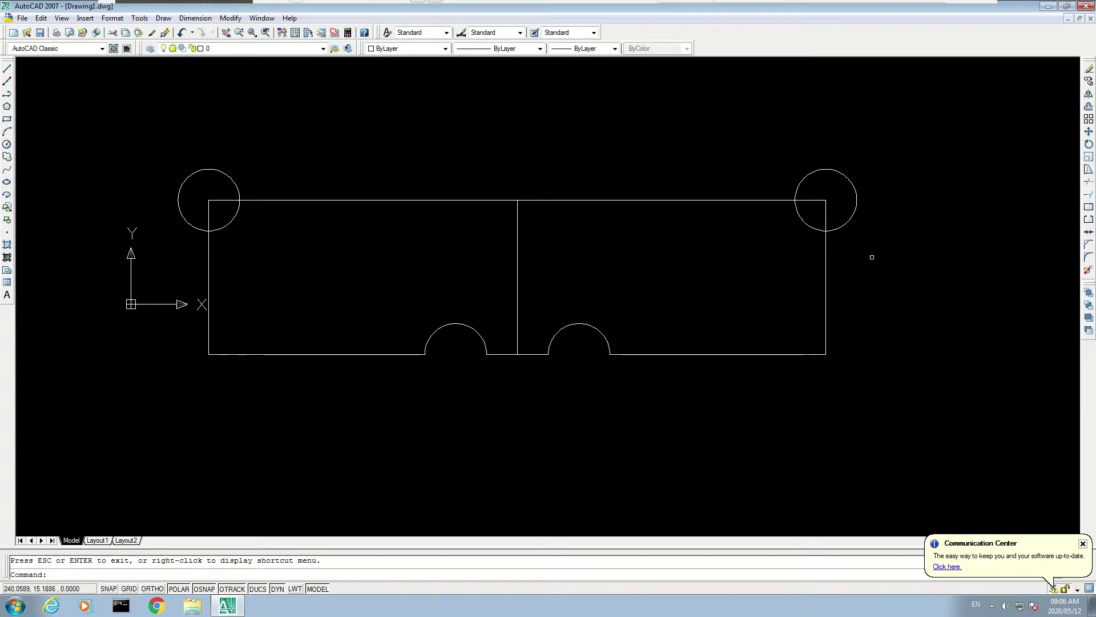
key(ctrl+z)
key(ctrl+z)
key(ctrl+z)
key(ctrl+z)
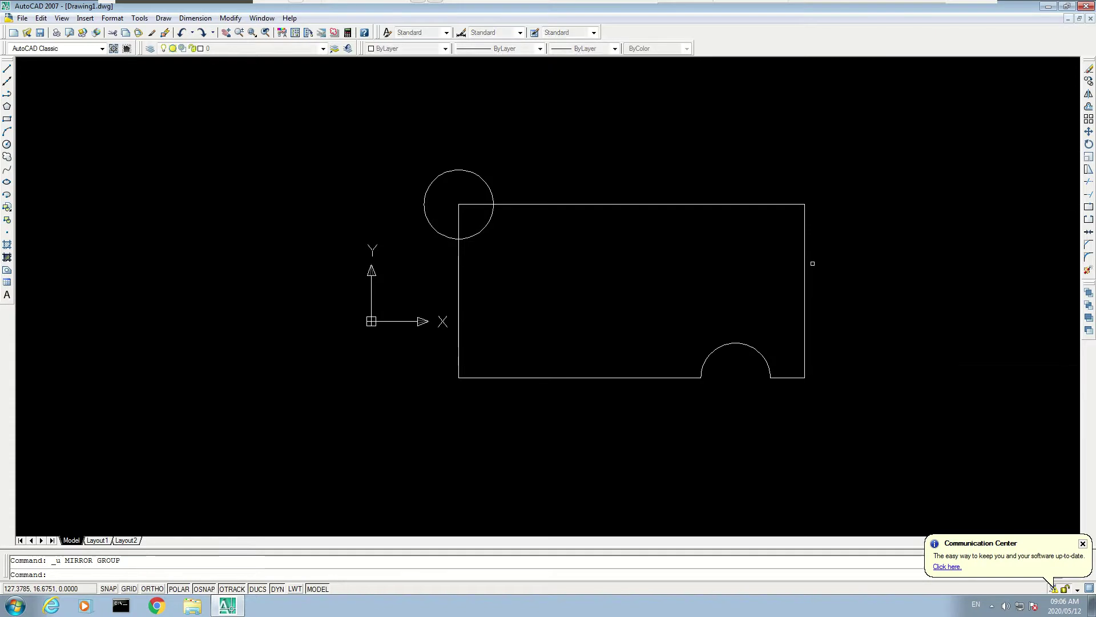
Step: Set up a rectangular array with 2 rows and 2 columns
click(227, 32)
drag(491, 215, 208, 215)
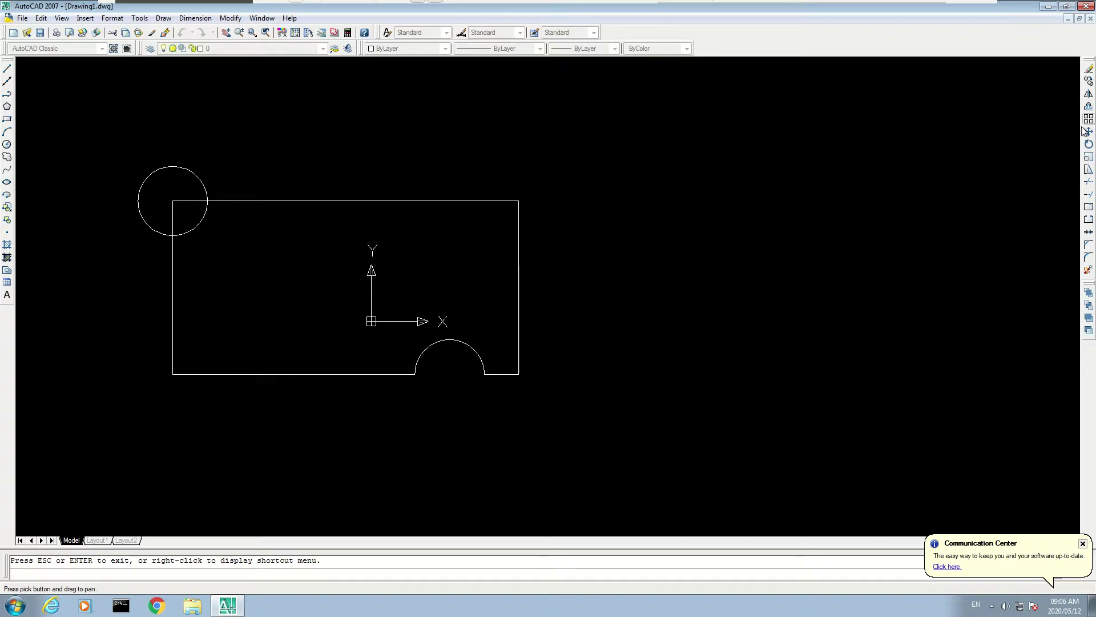
mouse_move(438, 279)
mouse_down()
mouse_move(560, 348)
mouse_move(594, 341)
mouse_up()
key(Escape)
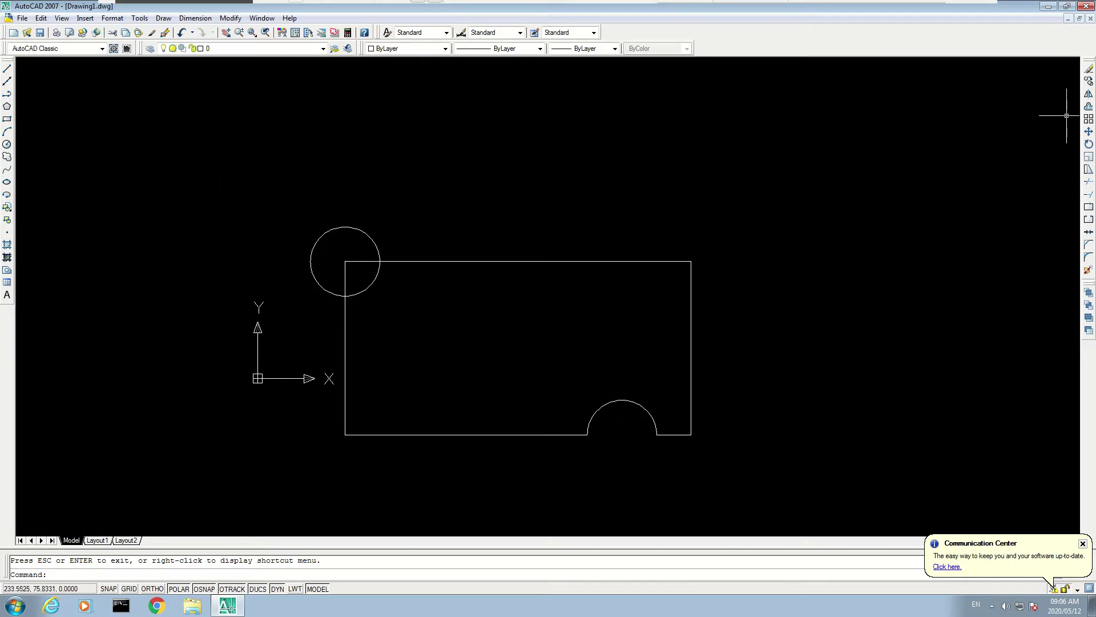
click(1089, 119)
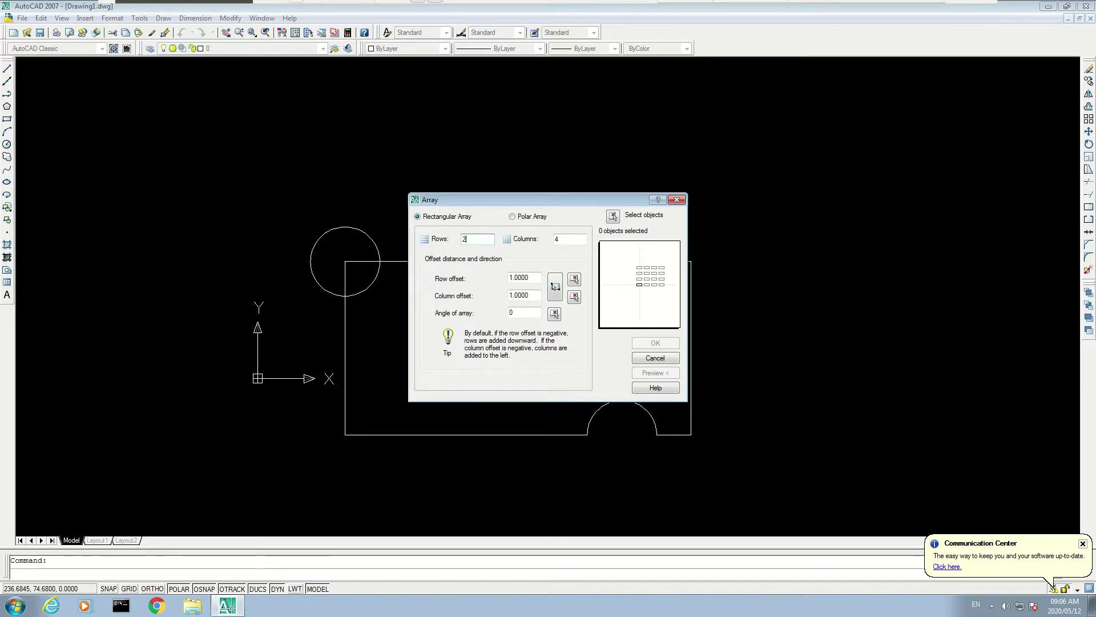
double_click(572, 240)
text(2)
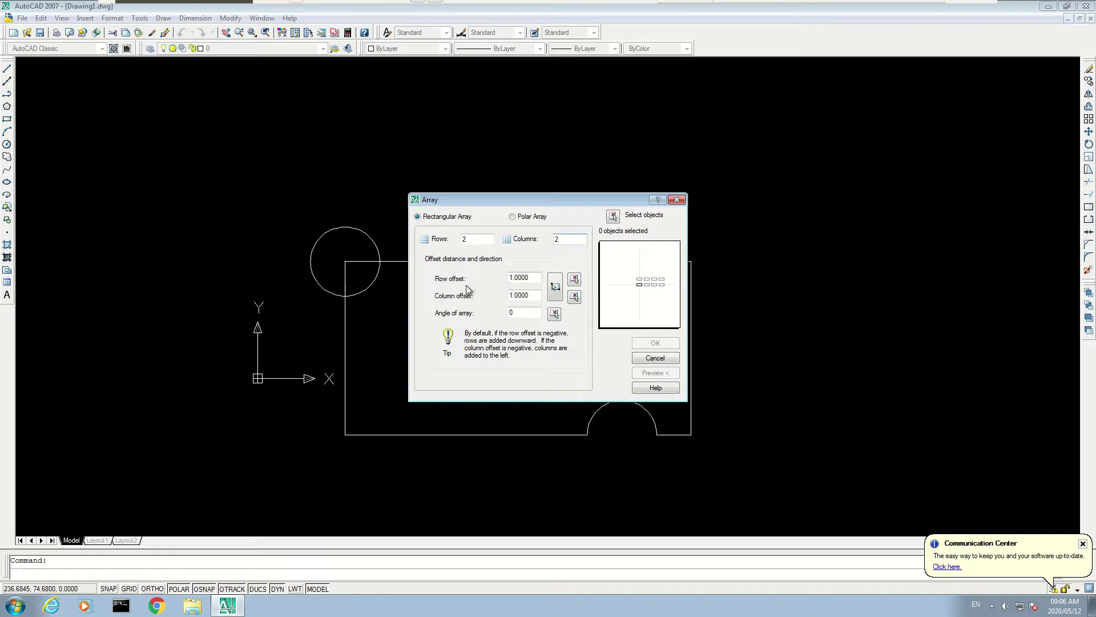
Step: Review the array's offset and angle settings and the Polar Array options, ending back on Rectangular Array
click(516, 277)
click(521, 291)
text(0)
key(BackSpace)
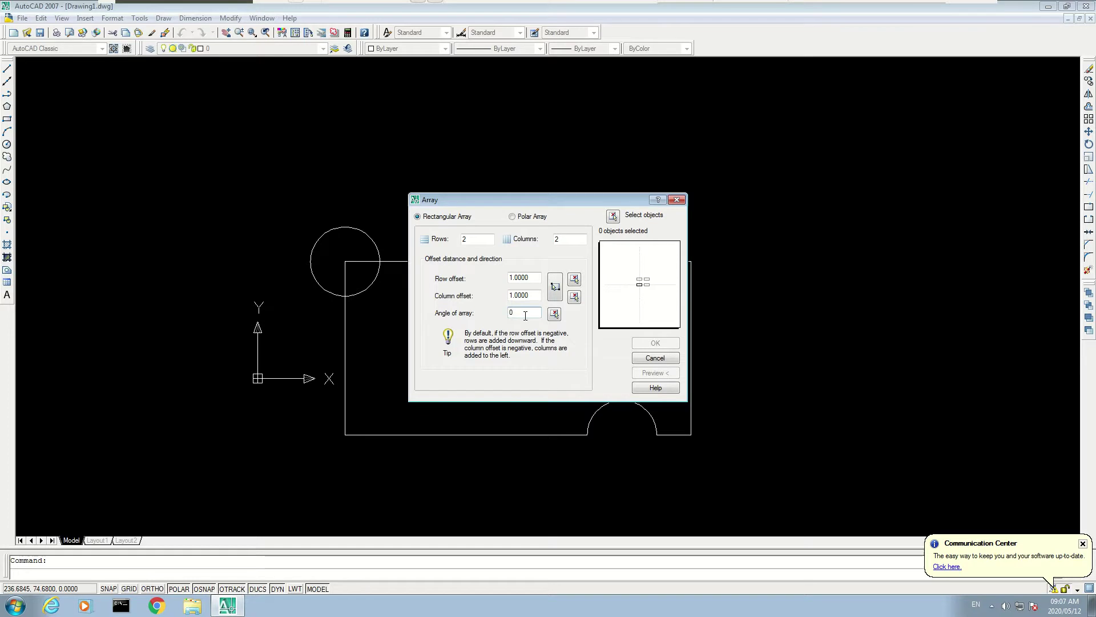
click(512, 217)
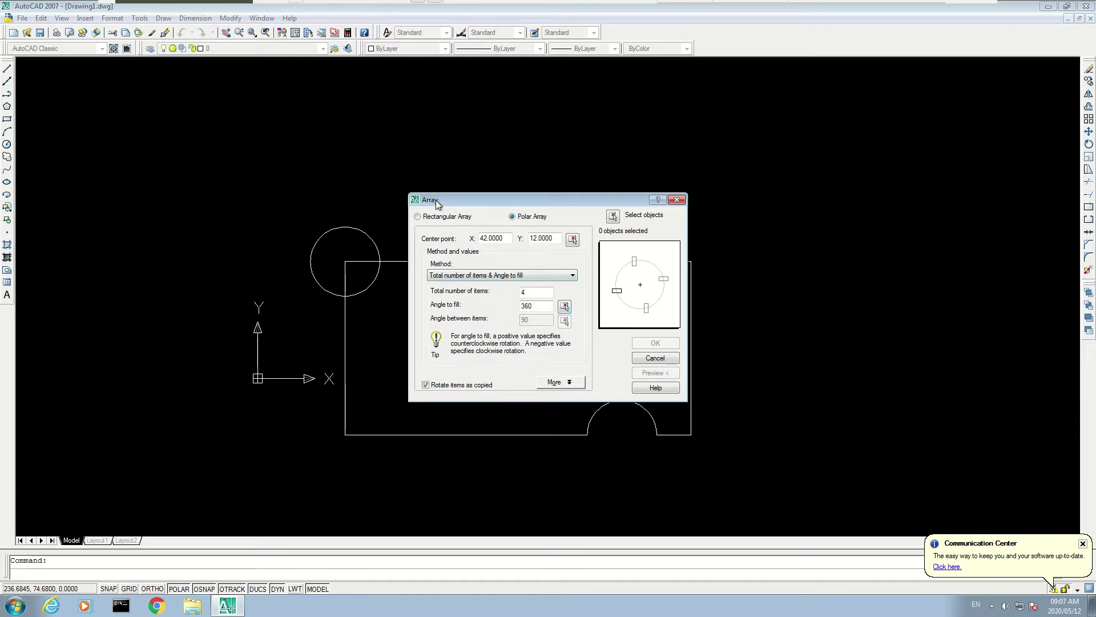
click(427, 217)
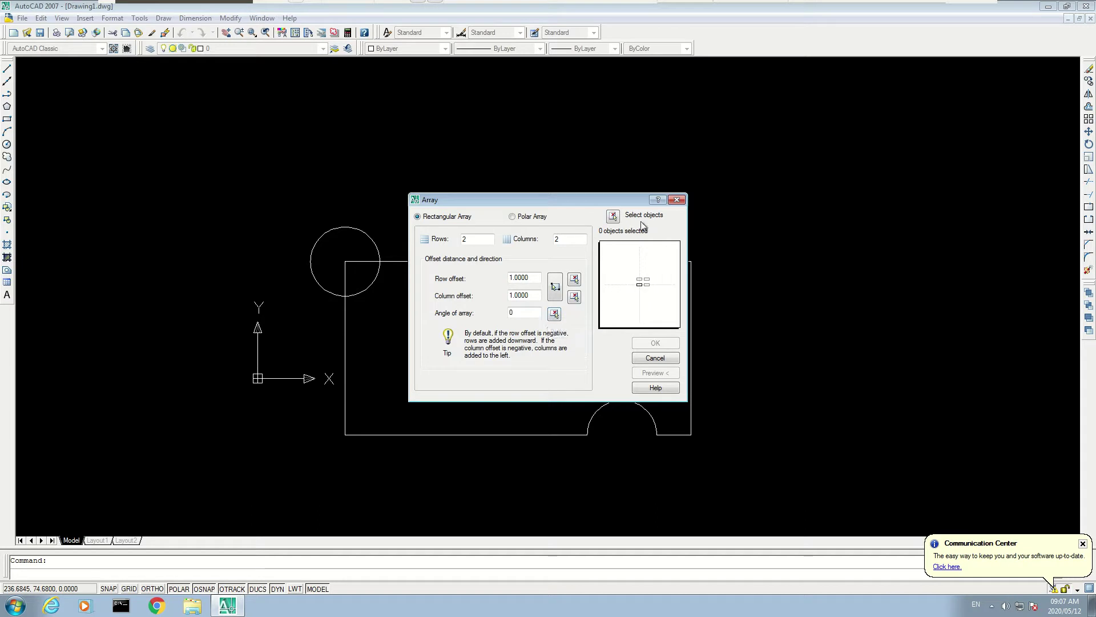
Step: Array the circle in 2 rows and 2 columns with row and column offsets of 1, and undo the array
click(613, 215)
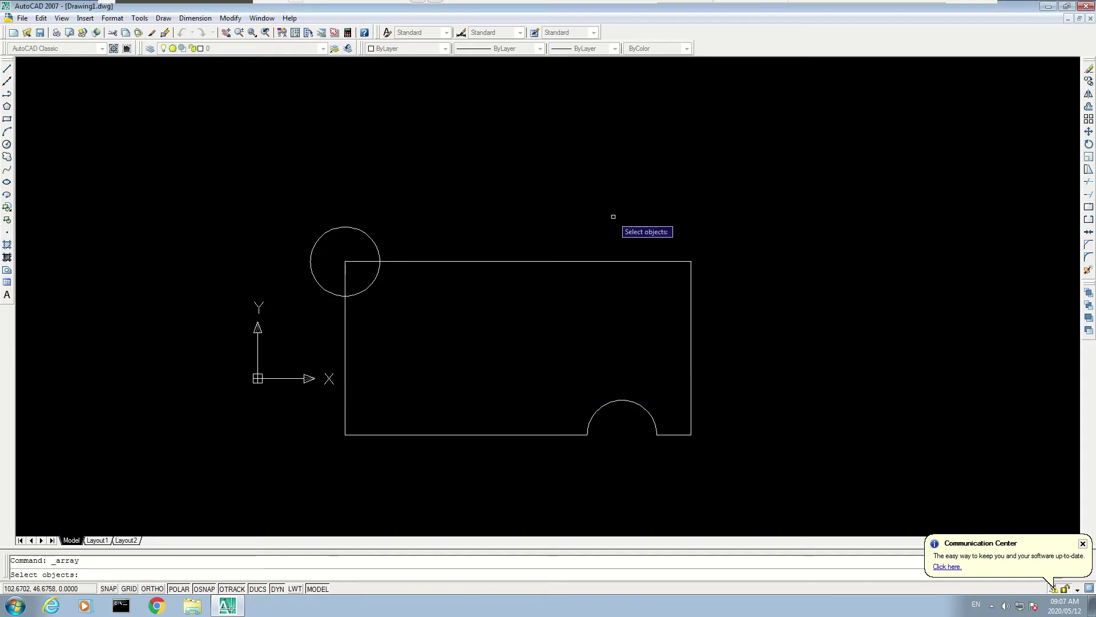
click(364, 232)
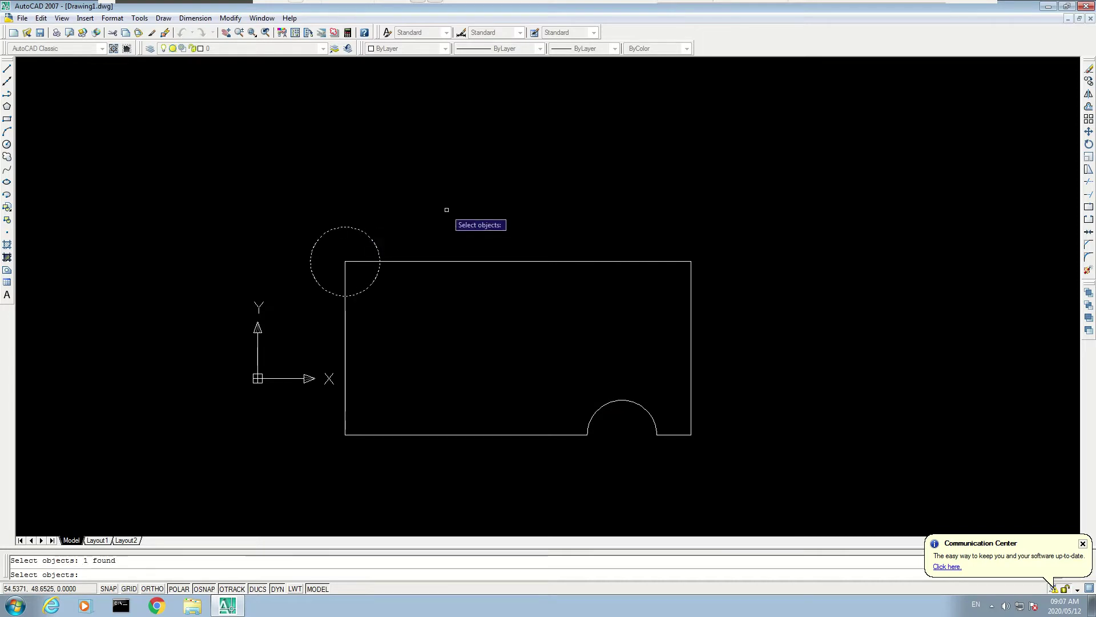
key(Return)
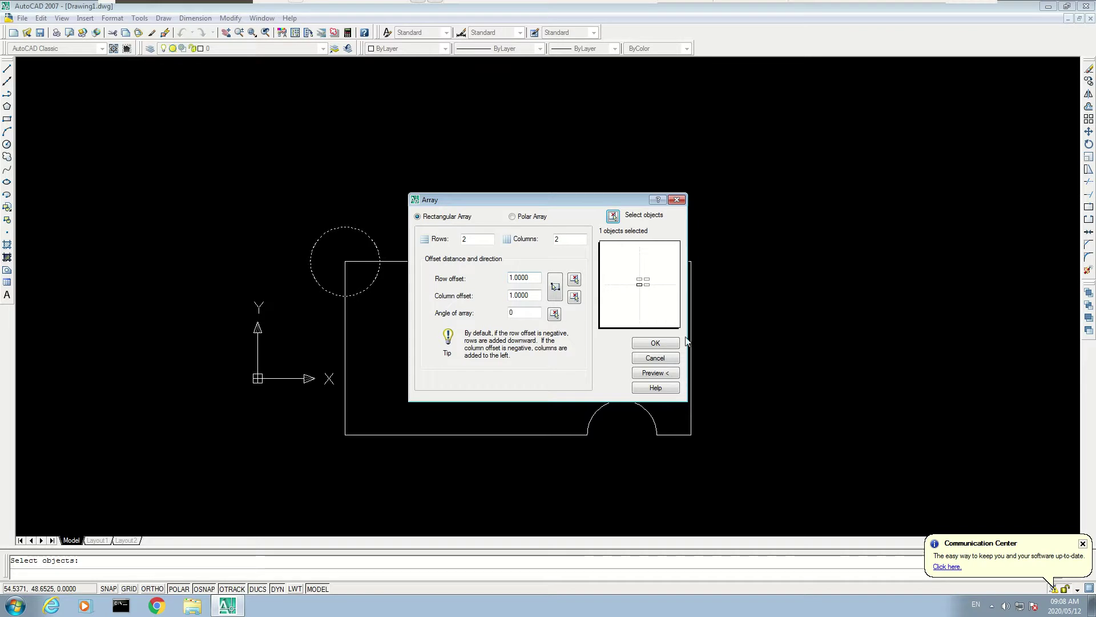
click(655, 344)
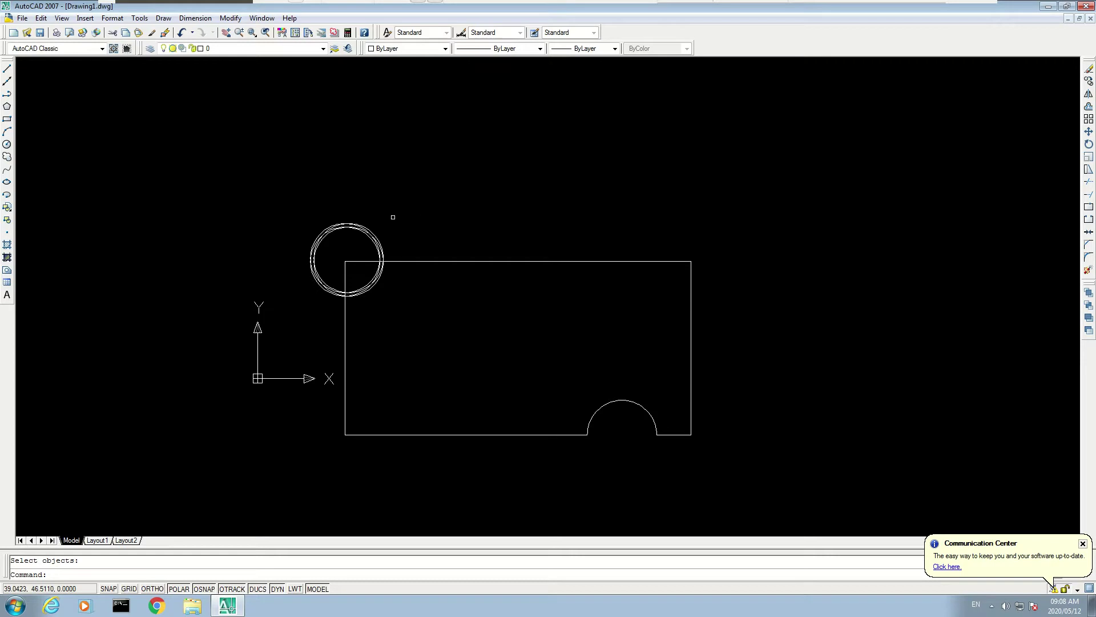
key(ctrl+z)
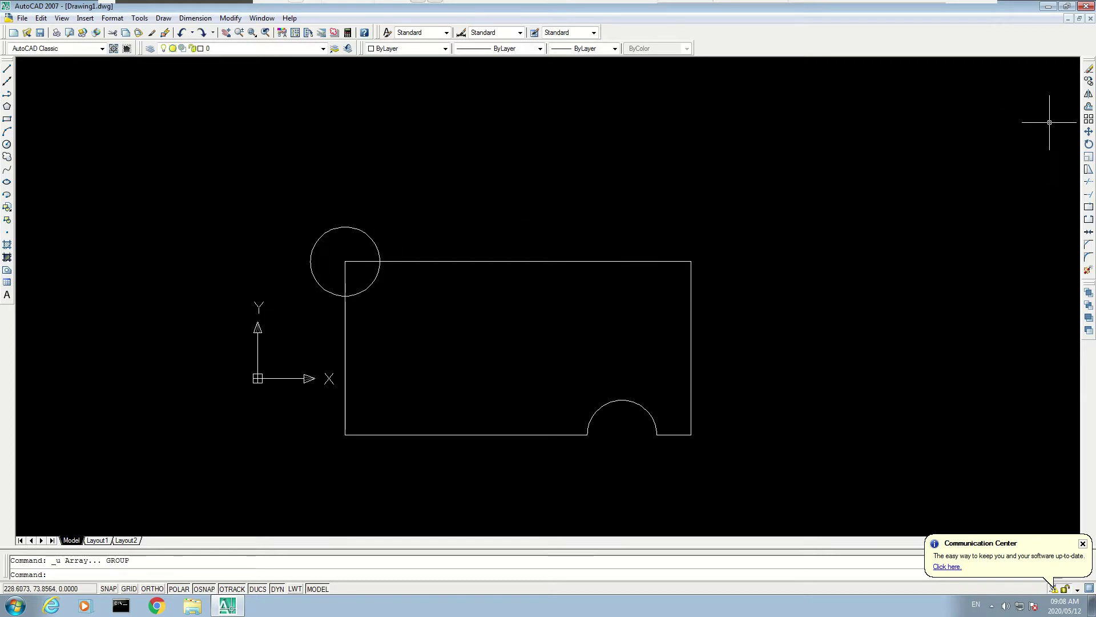
Step: Array the circle in 2 rows and 2 columns with row and column offsets of 10, and undo the array
click(1089, 119)
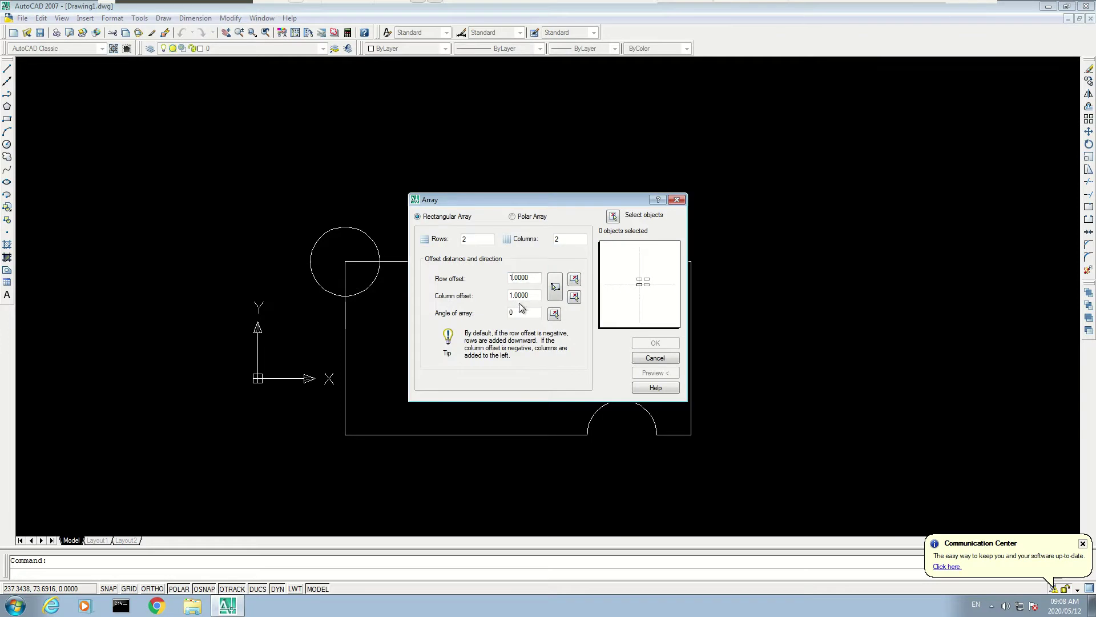
text(0)
click(613, 217)
click(611, 221)
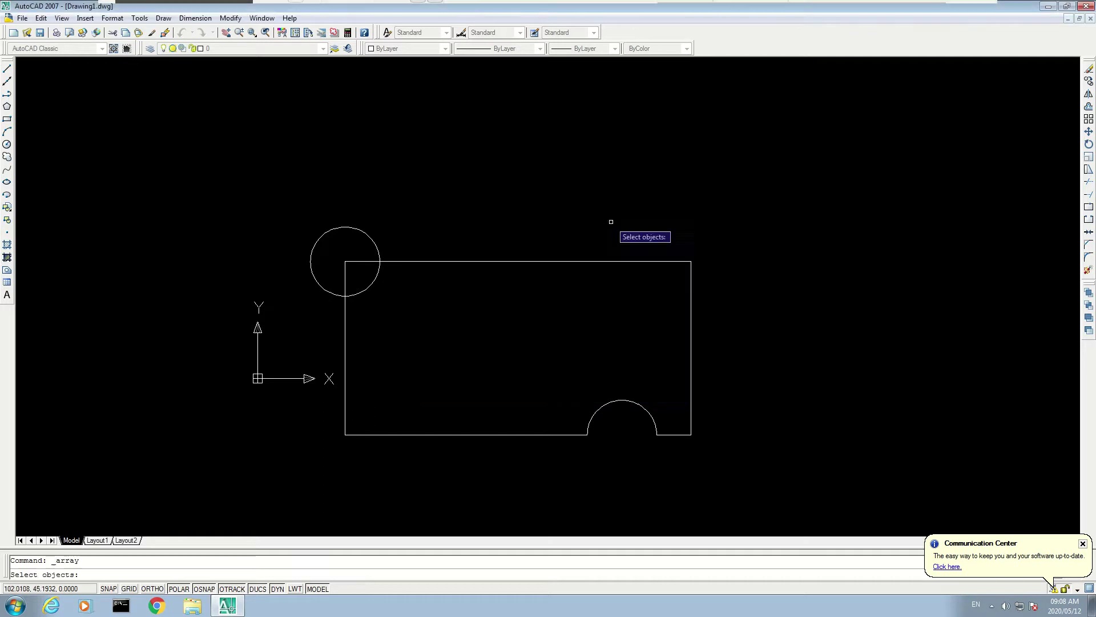
click(323, 227)
click(325, 230)
key(Return)
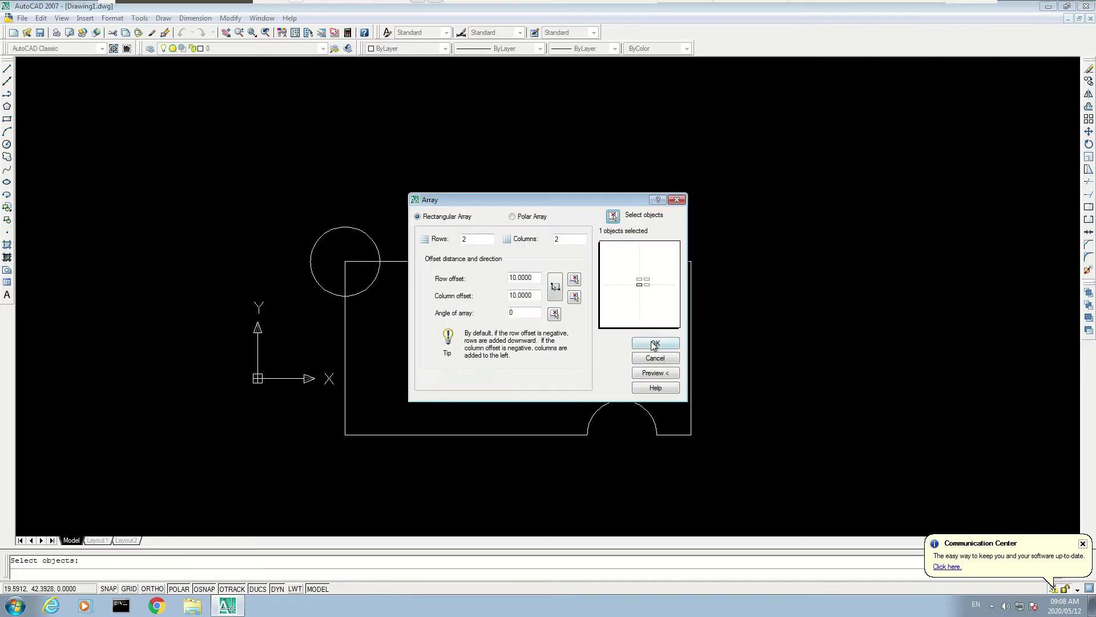
click(655, 342)
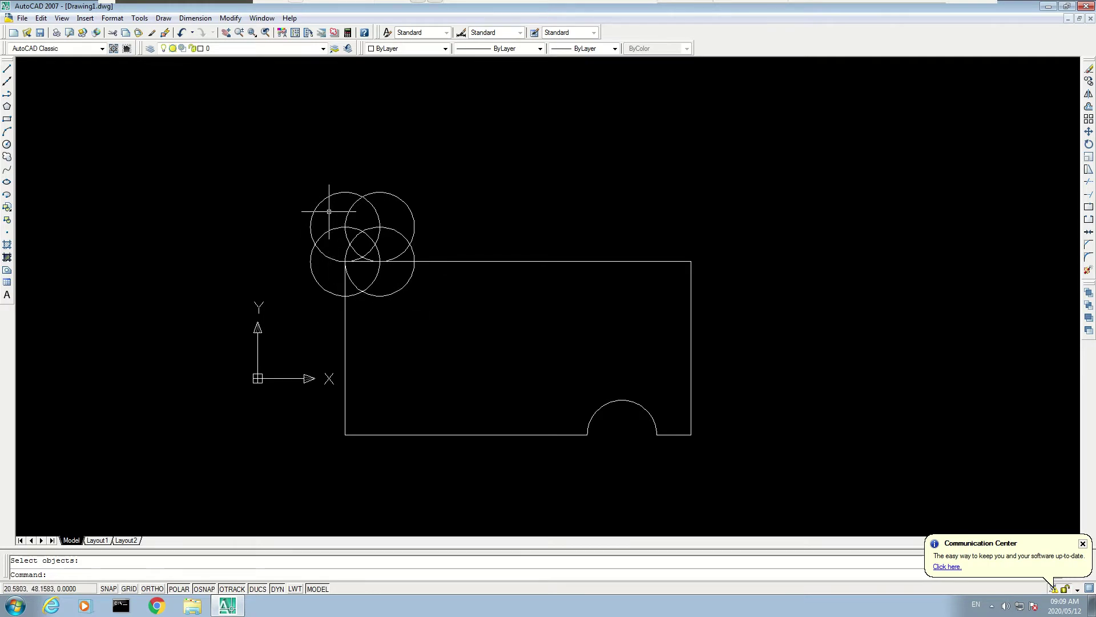
key(ctrl+z)
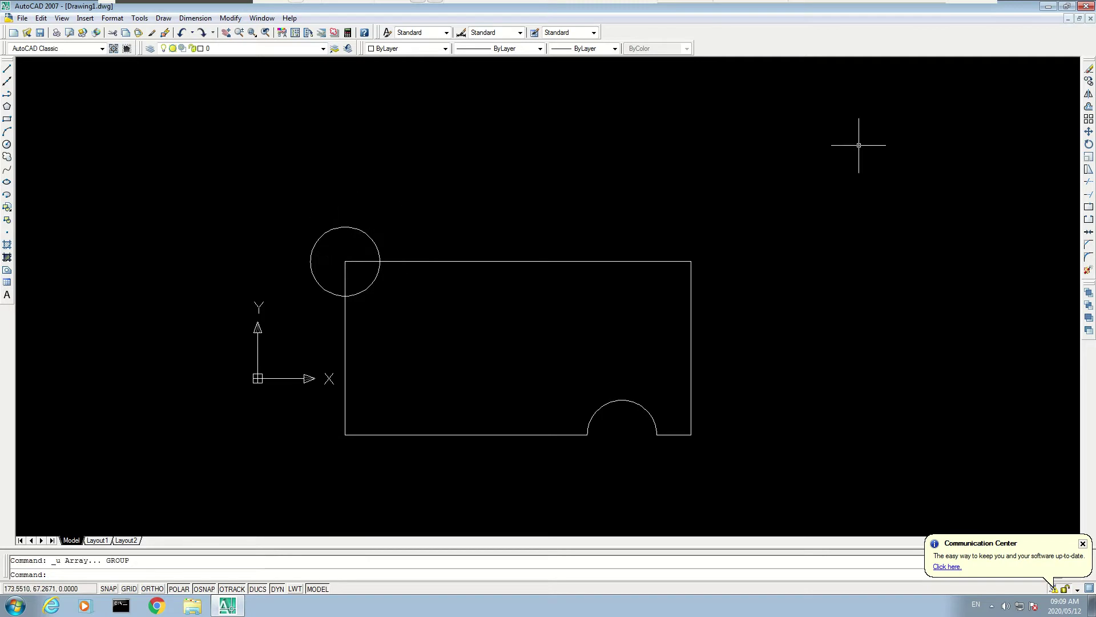
Step: Array the circle in 2 rows and 2 columns with row and column offsets of 20, and undo the array
click(1089, 119)
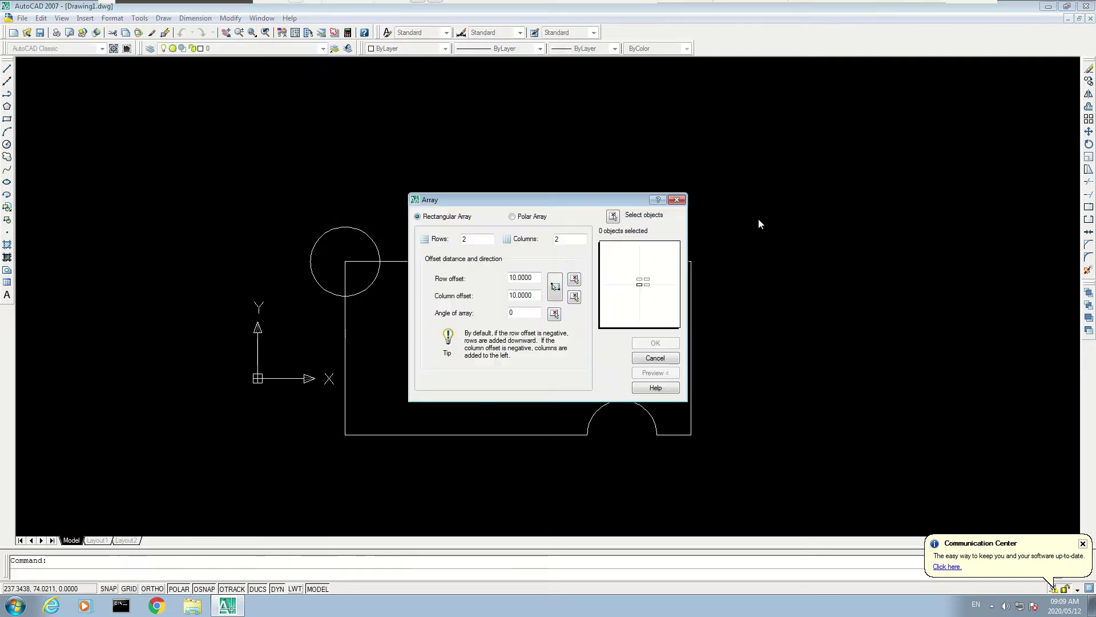
click(515, 277)
key(BackSpace)
text(2)
click(511, 295)
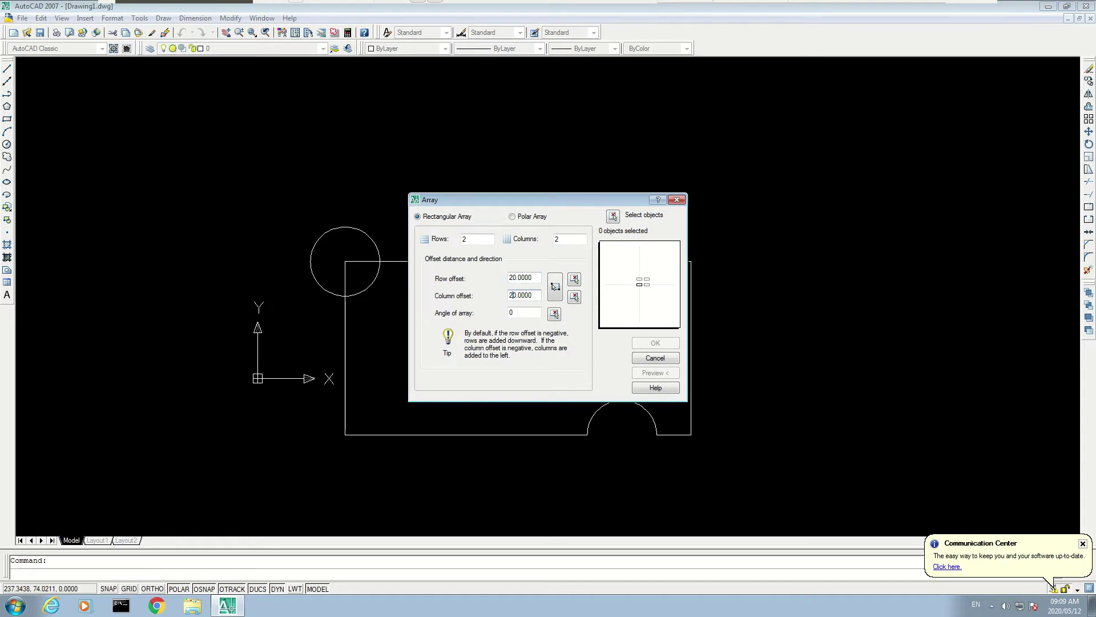
click(612, 216)
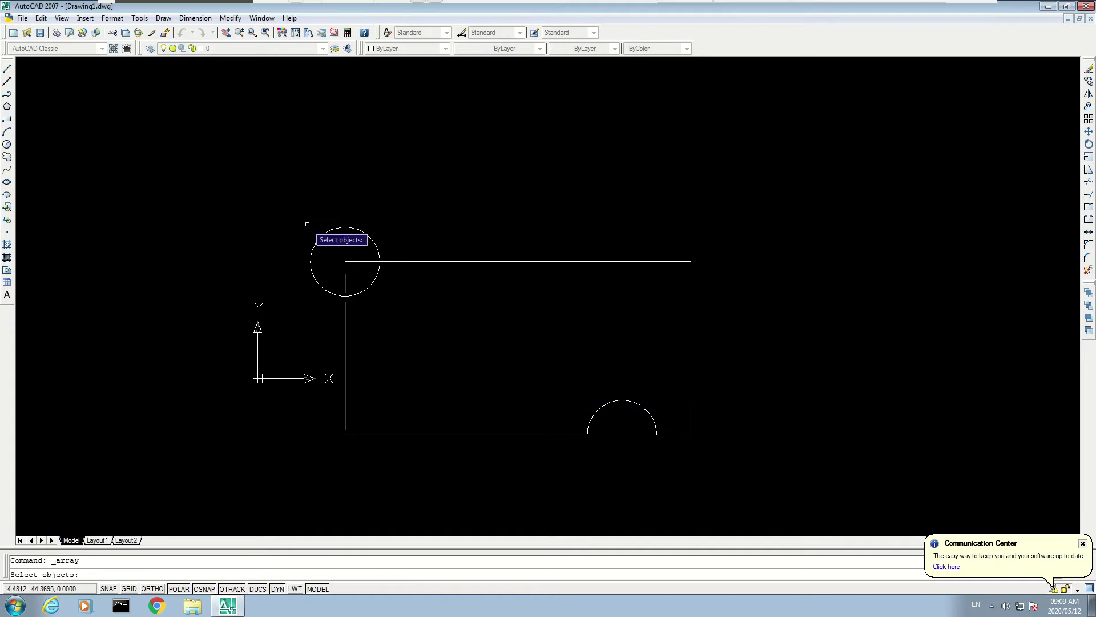
key(Return)
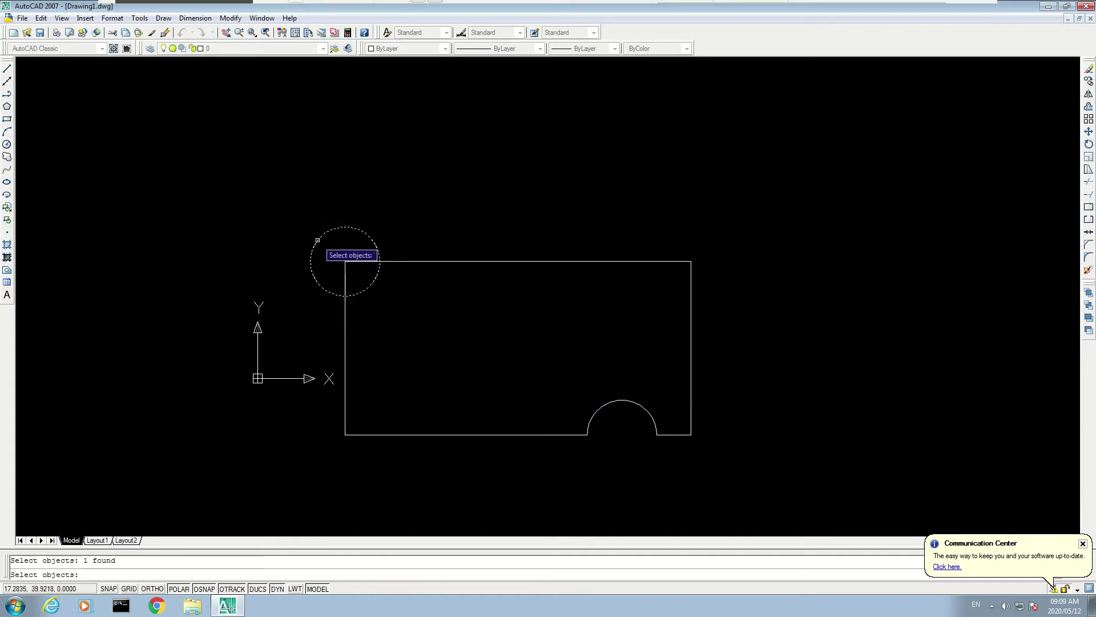
key(Return)
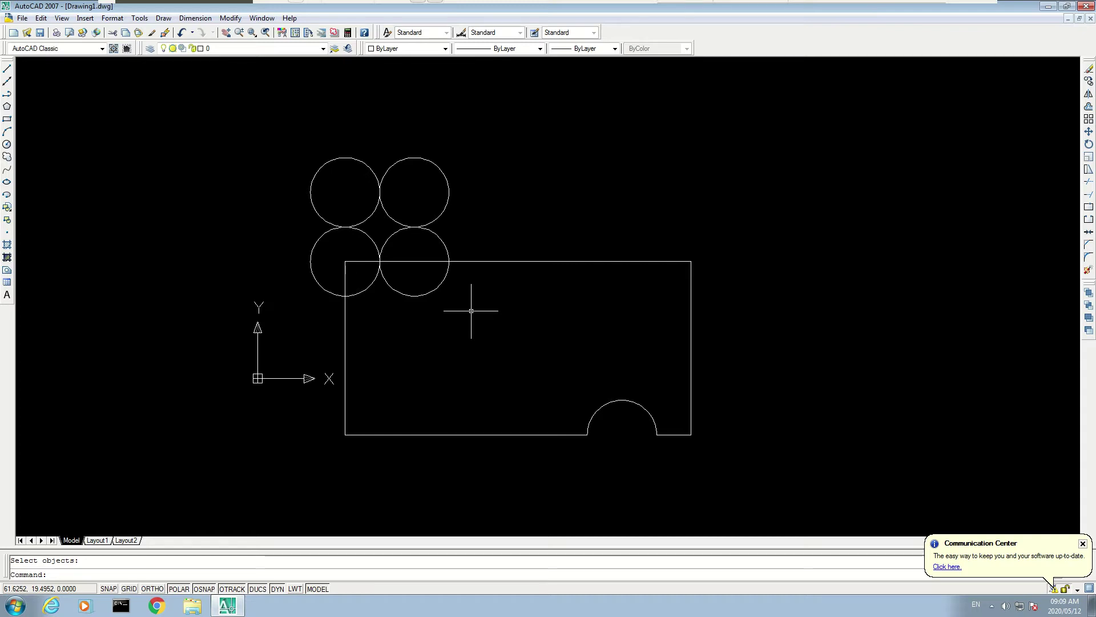
key(Return)
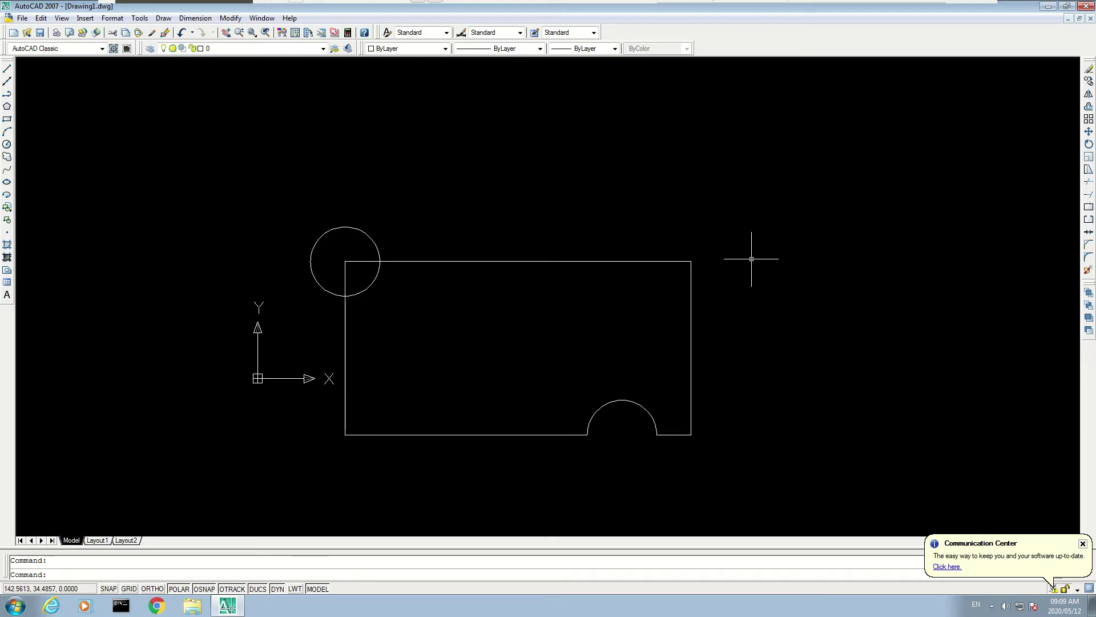
Step: Try the Move command on the circle with its centre as the base point, and cancel it
click(1089, 132)
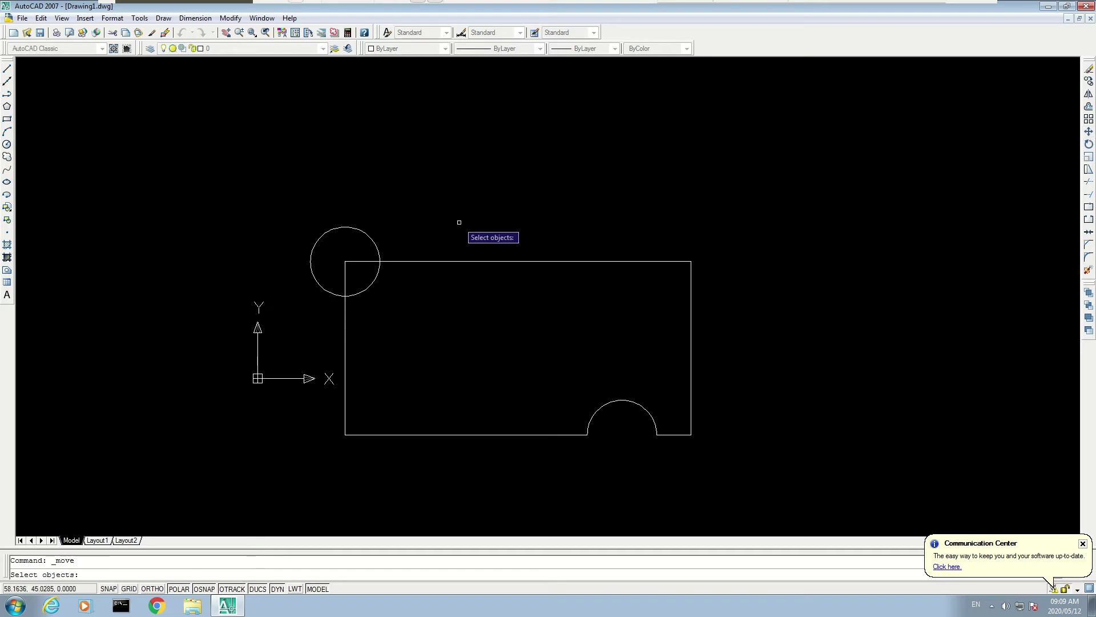
click(339, 227)
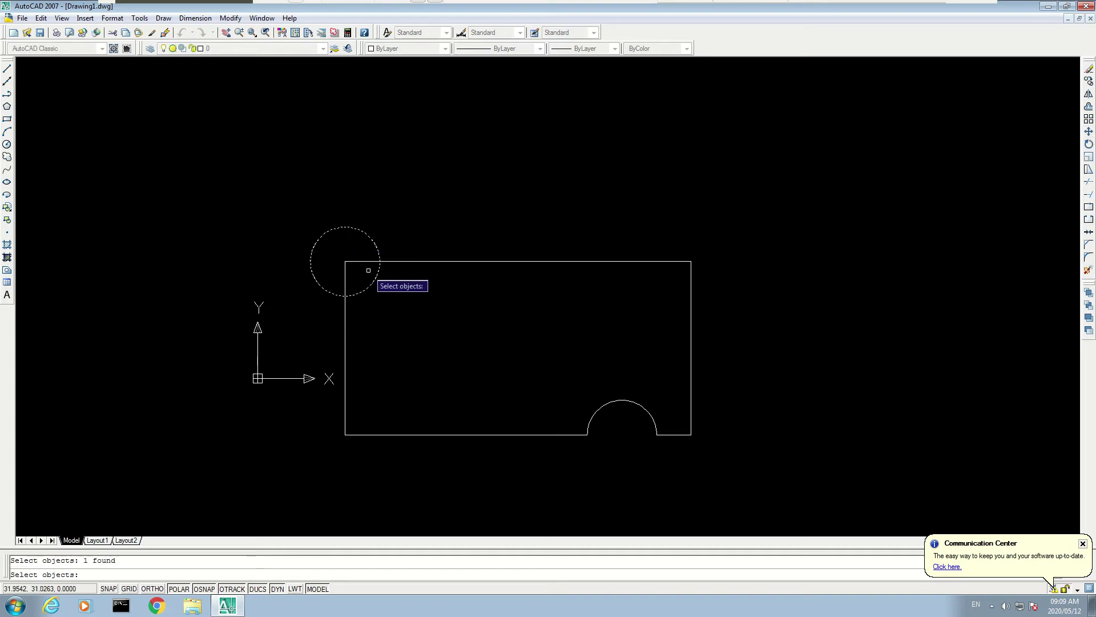
key(Return)
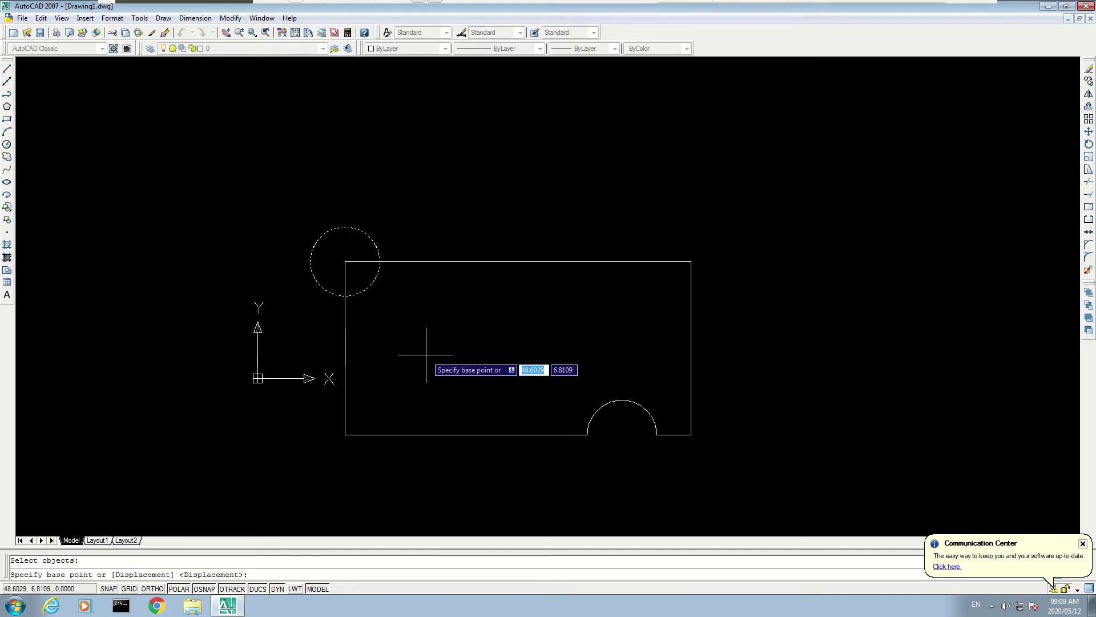
click(345, 261)
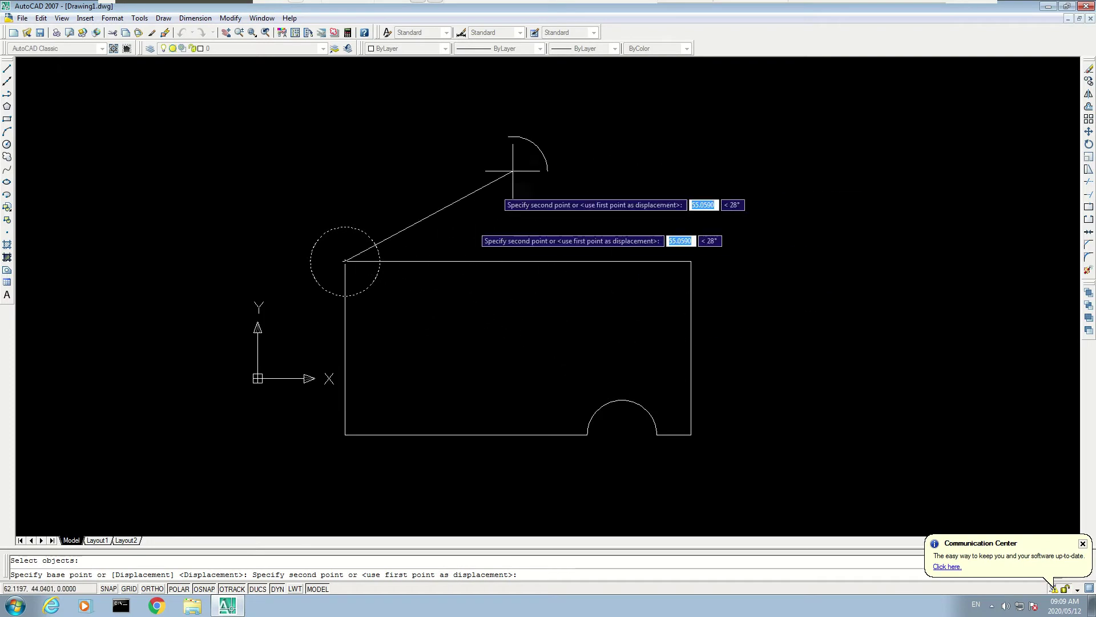
key(Escape)
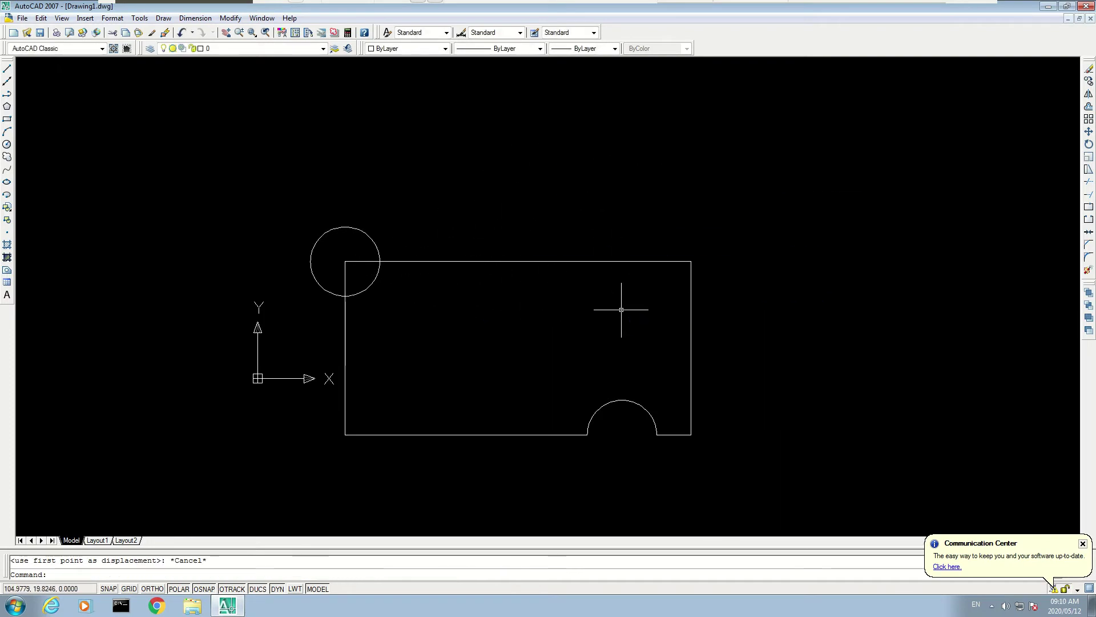
Step: Try to relocate the circle by its centre grip, cancel the change and deselect the circle
click(369, 286)
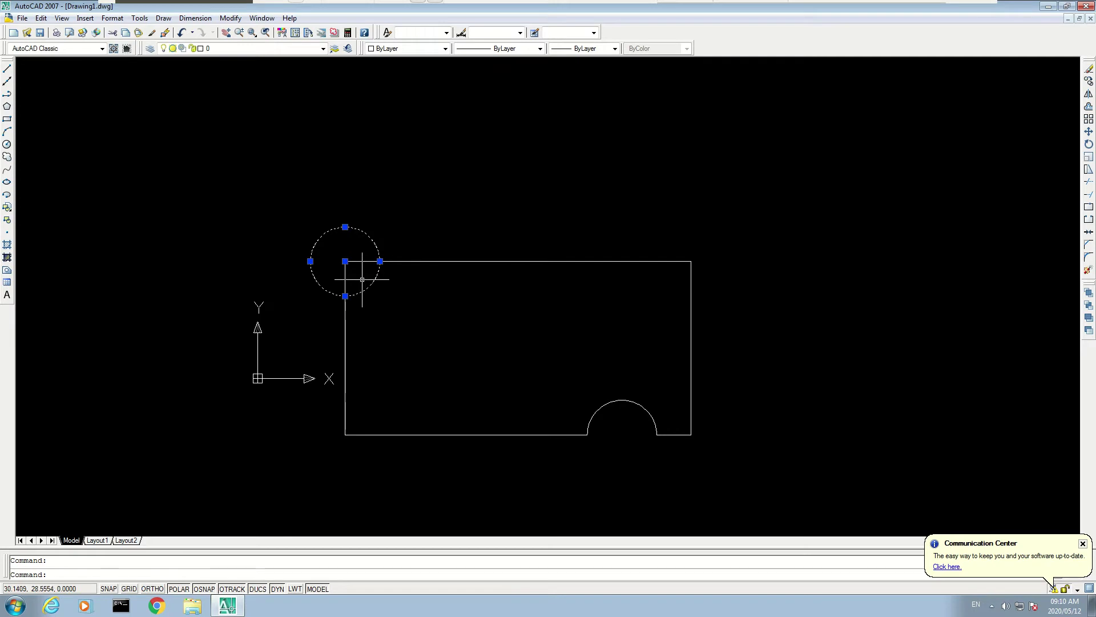
click(345, 261)
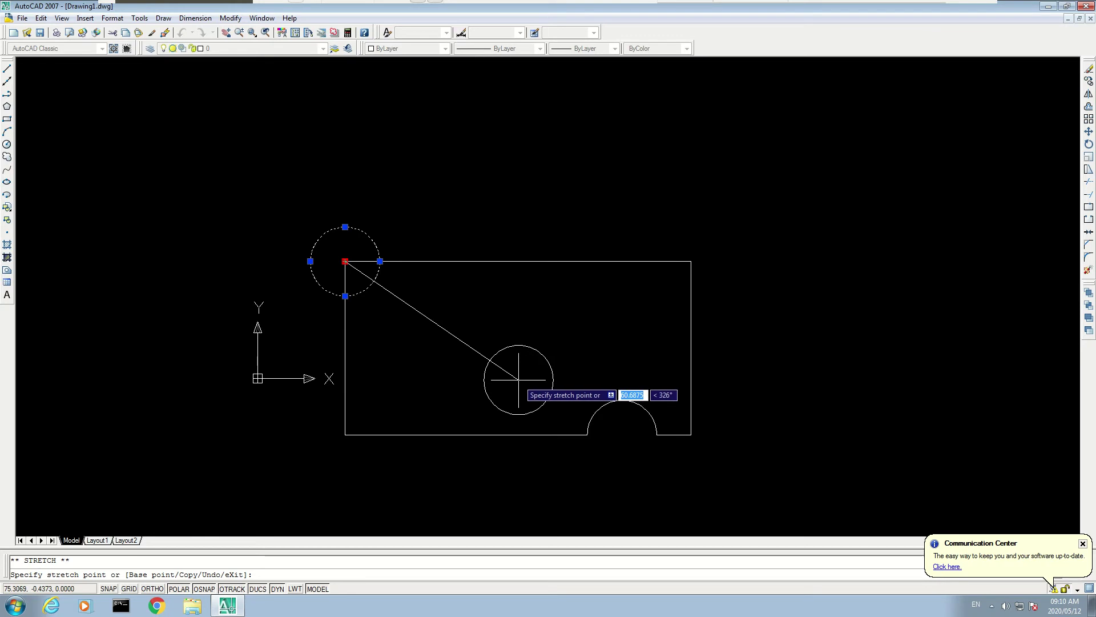
key(Escape)
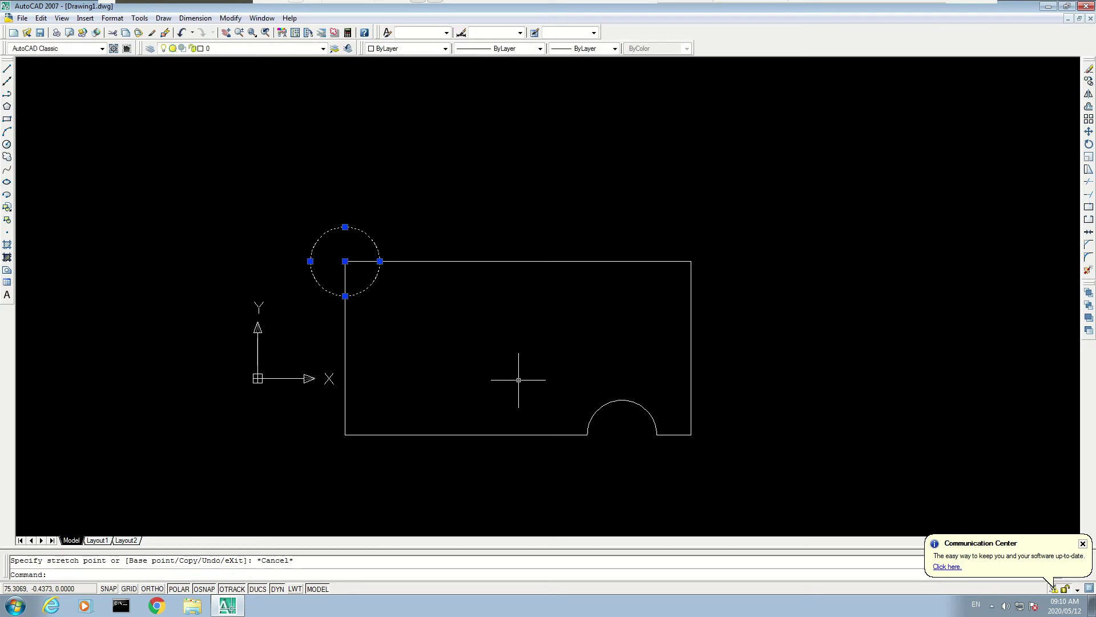
key(Escape)
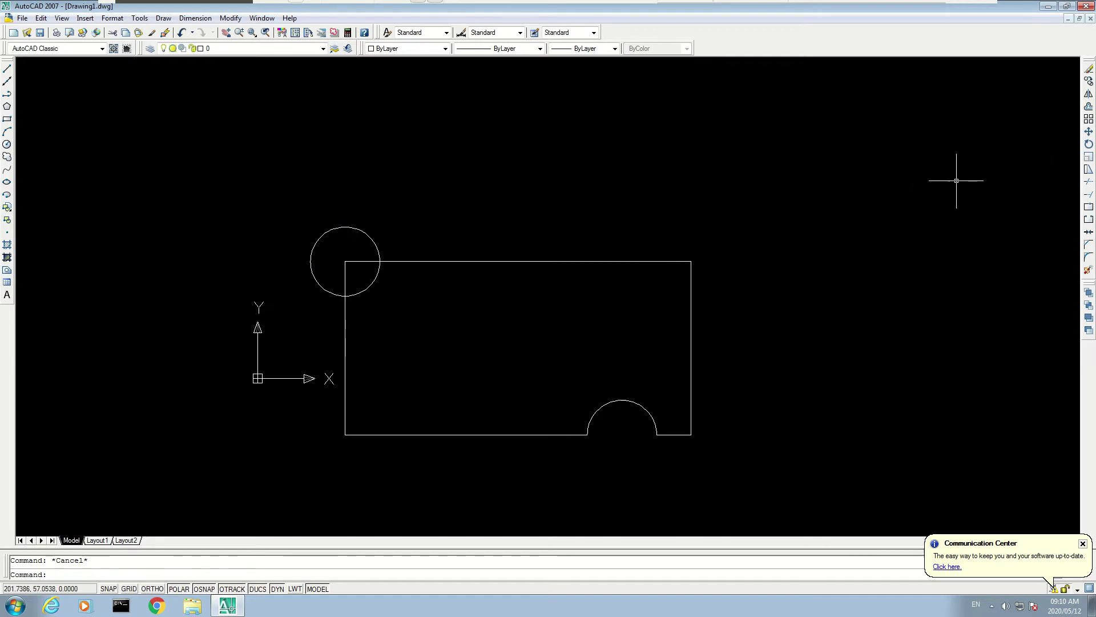
Step: Rotate the whole drawing 60 degrees about the rectangle's lower-left corner, and undo the rotation
click(1088, 144)
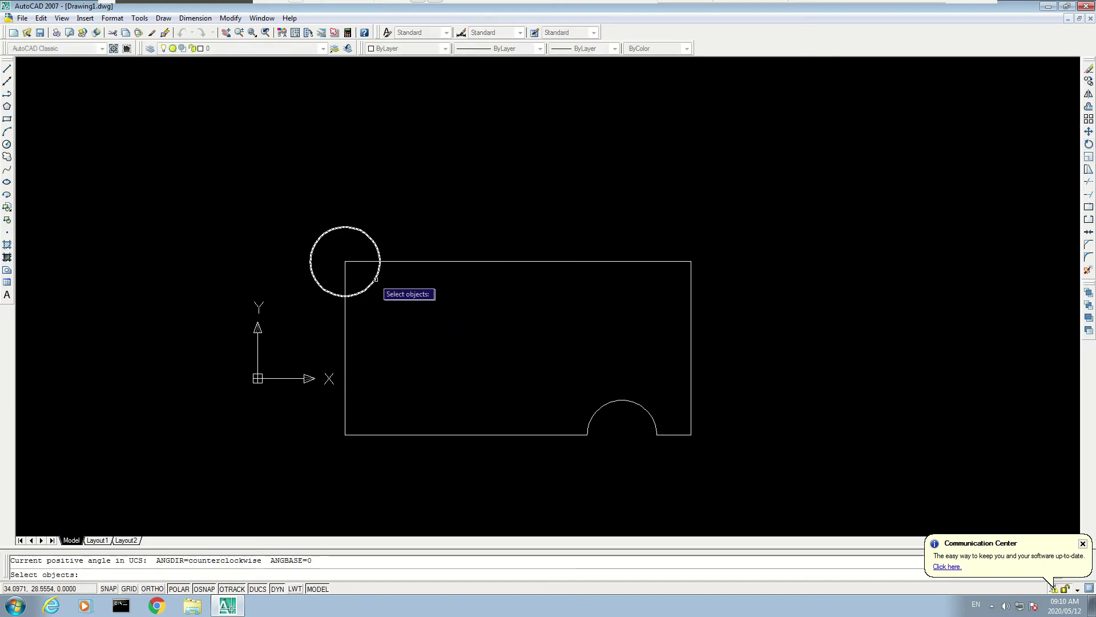
click(289, 213)
click(715, 457)
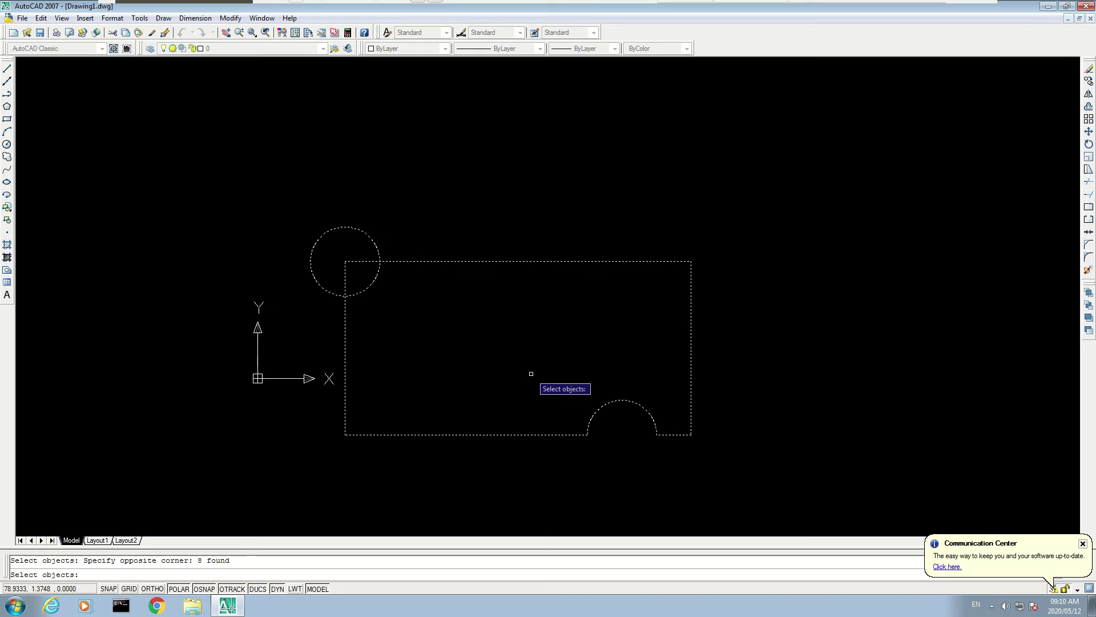
key(Return)
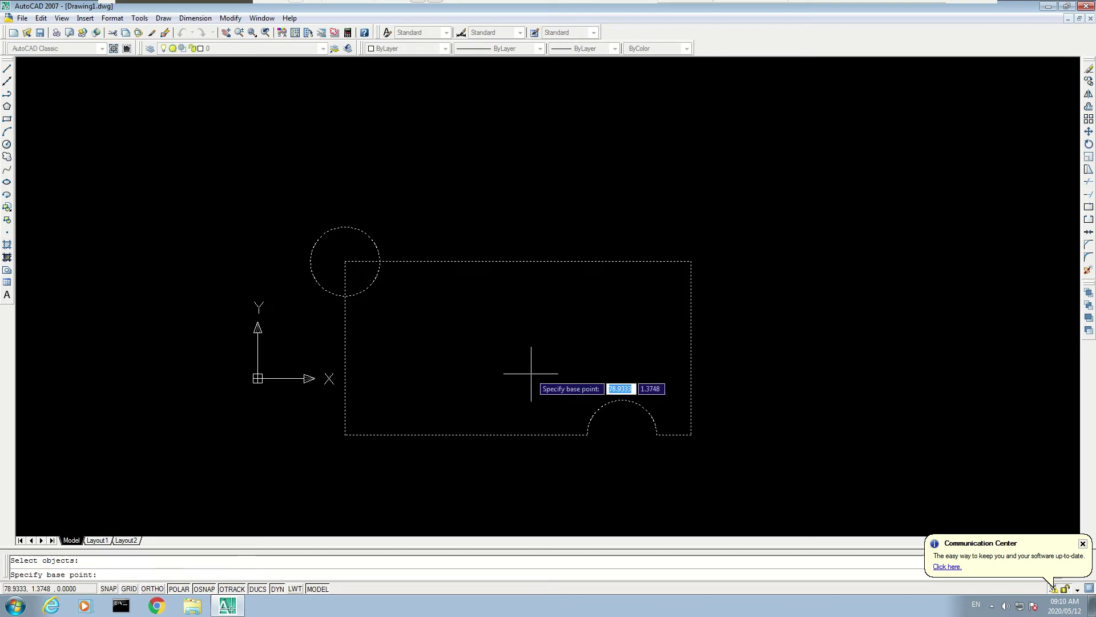
click(345, 434)
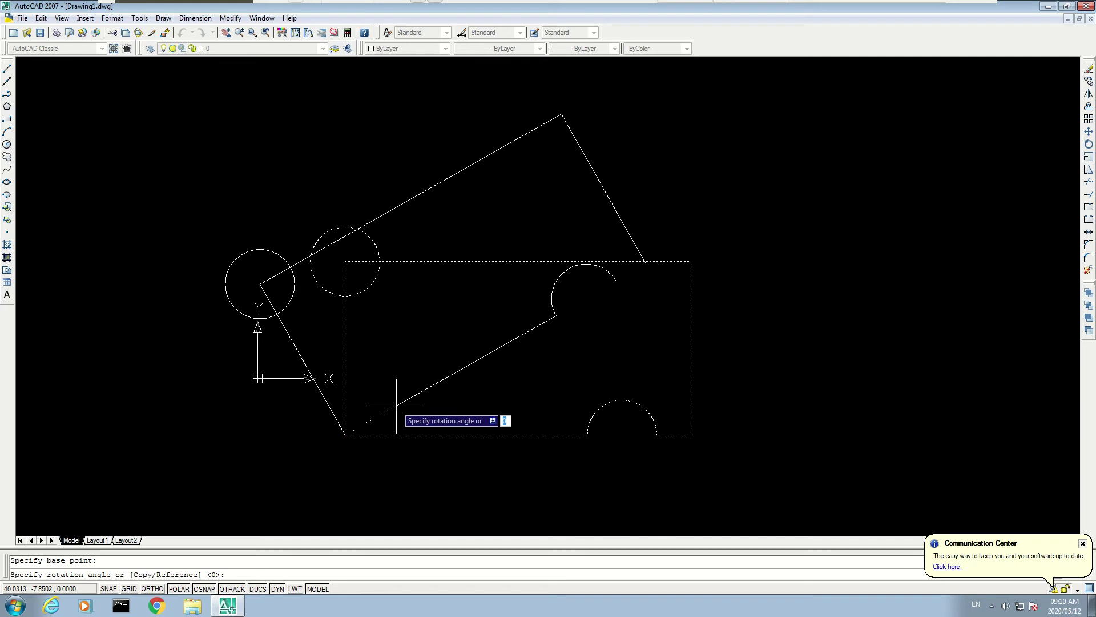
text(6)
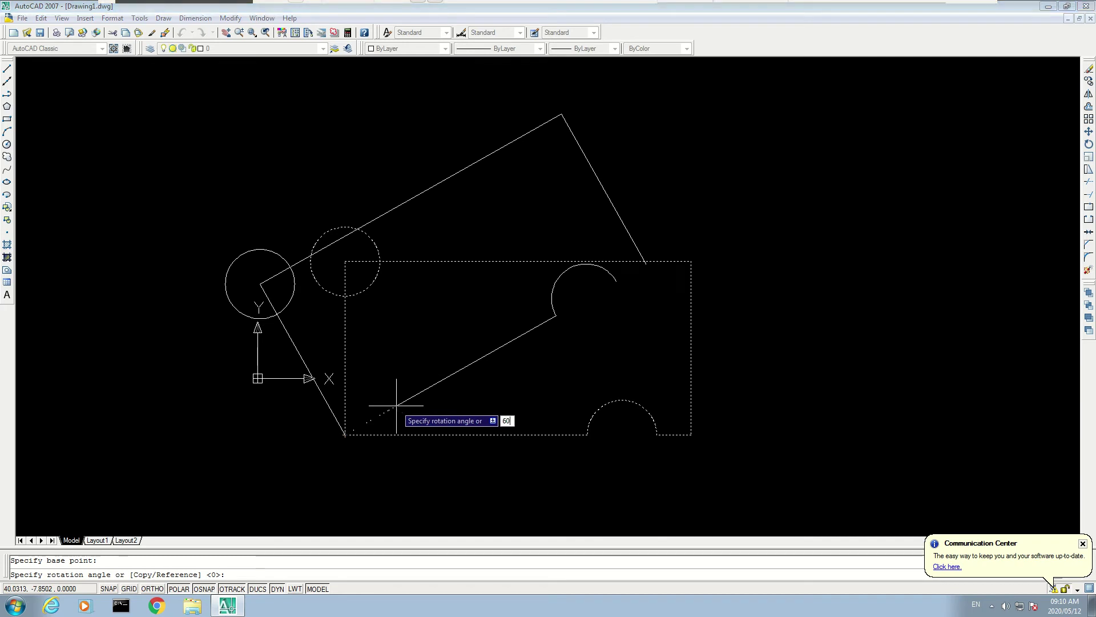
text(0)
key(Return)
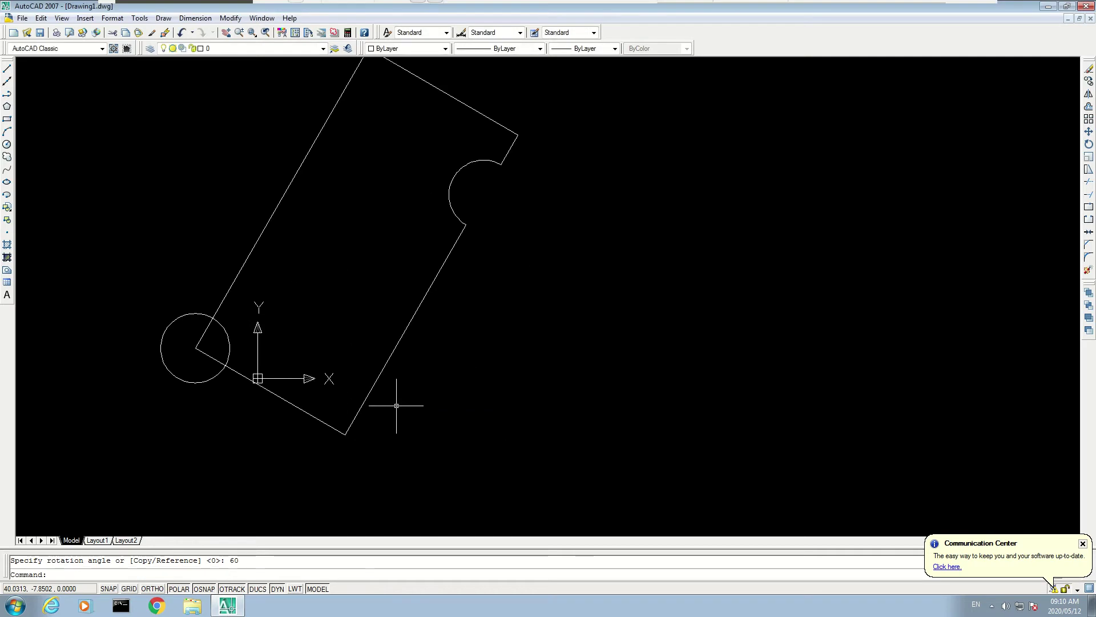
key(ctrl+z)
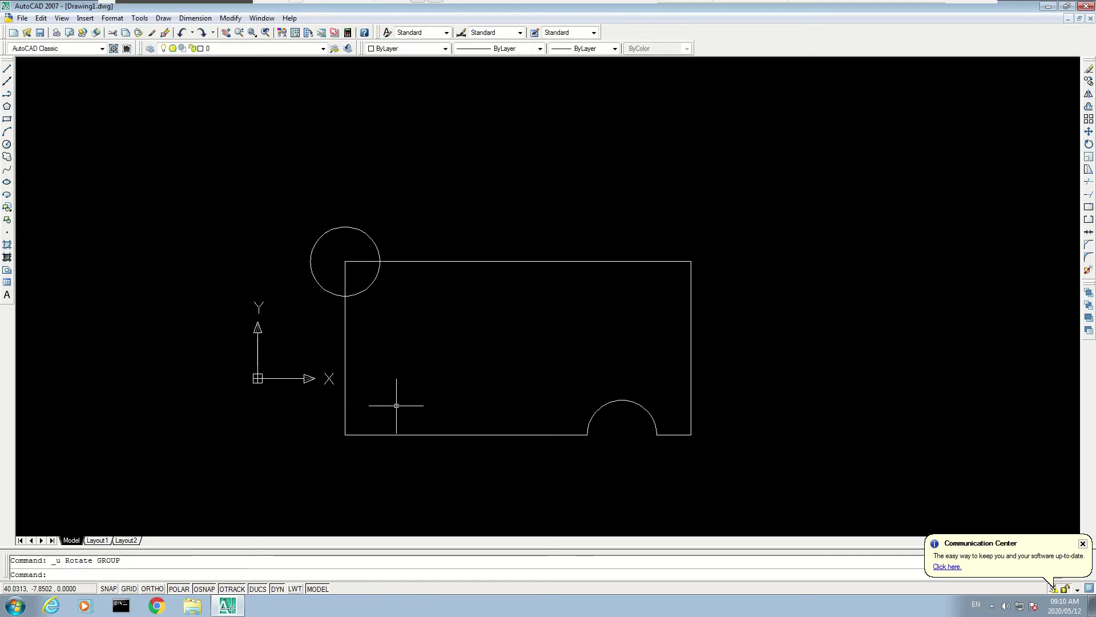
Step: Try the Scale command on the circle with its centre as the base point, and cancel it
click(1088, 160)
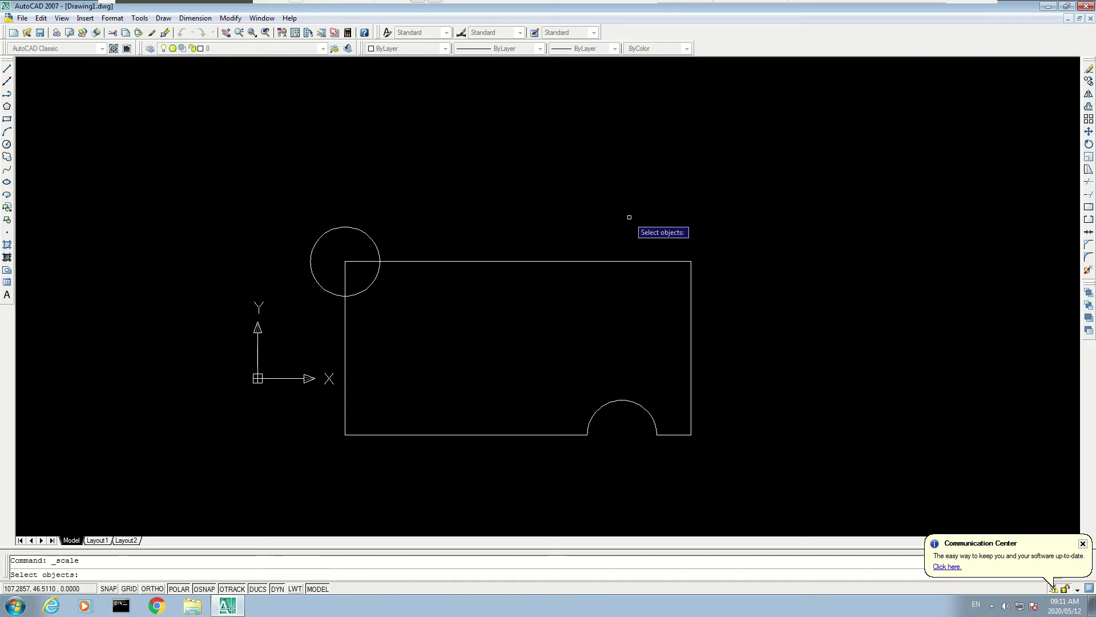
click(322, 234)
key(Return)
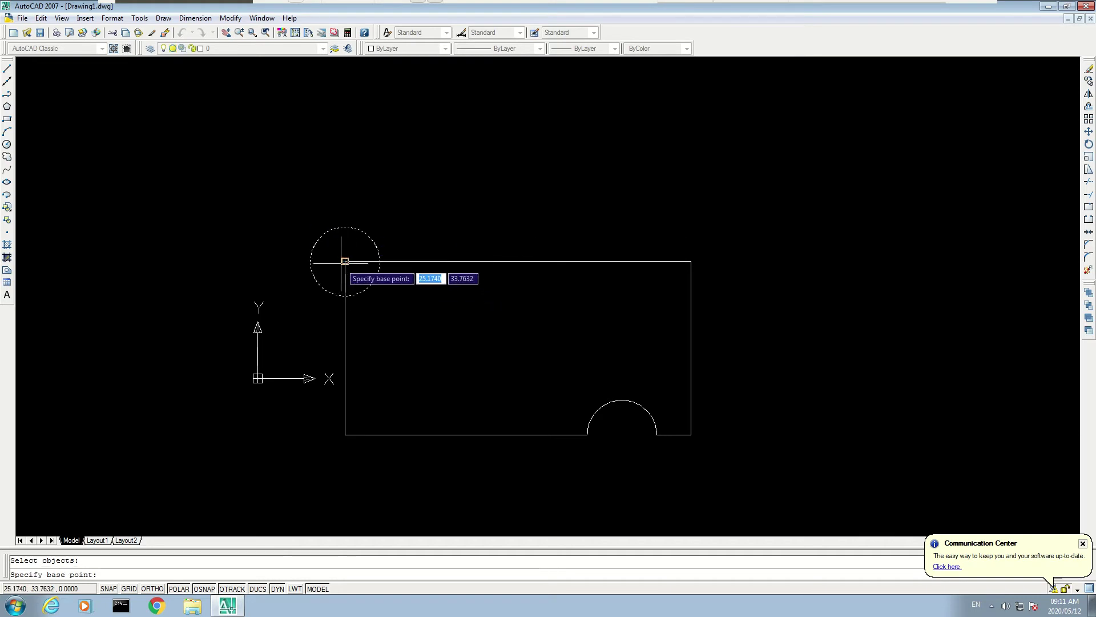
click(345, 261)
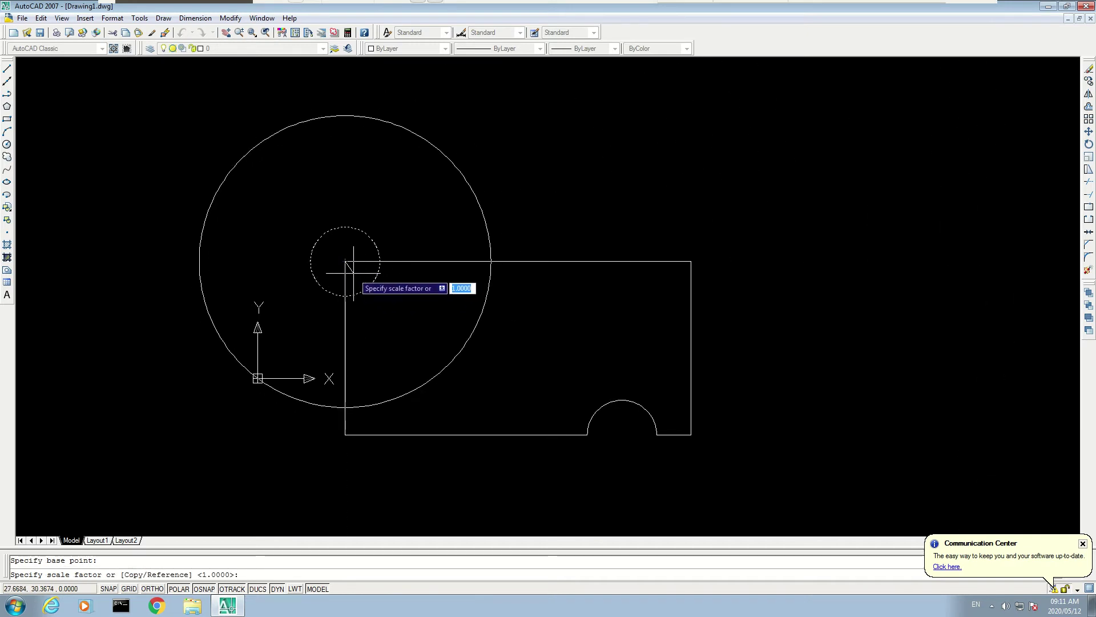
key(Escape)
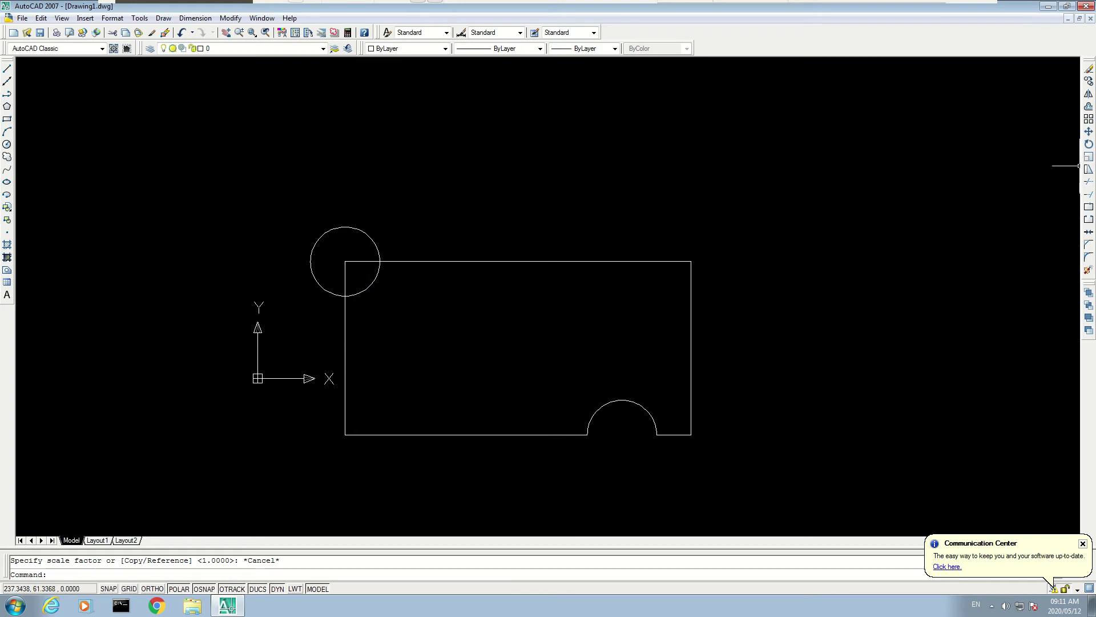
Step: Scale the whole drawing by a factor of 2 about the rectangle's lower-left corner
click(1088, 158)
click(293, 198)
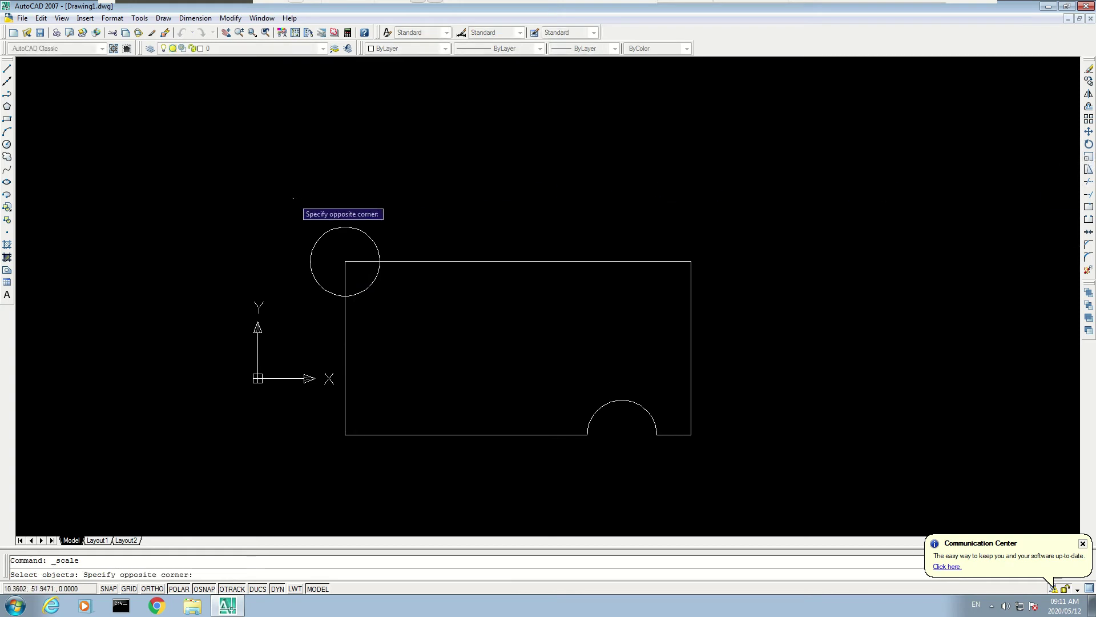
click(723, 459)
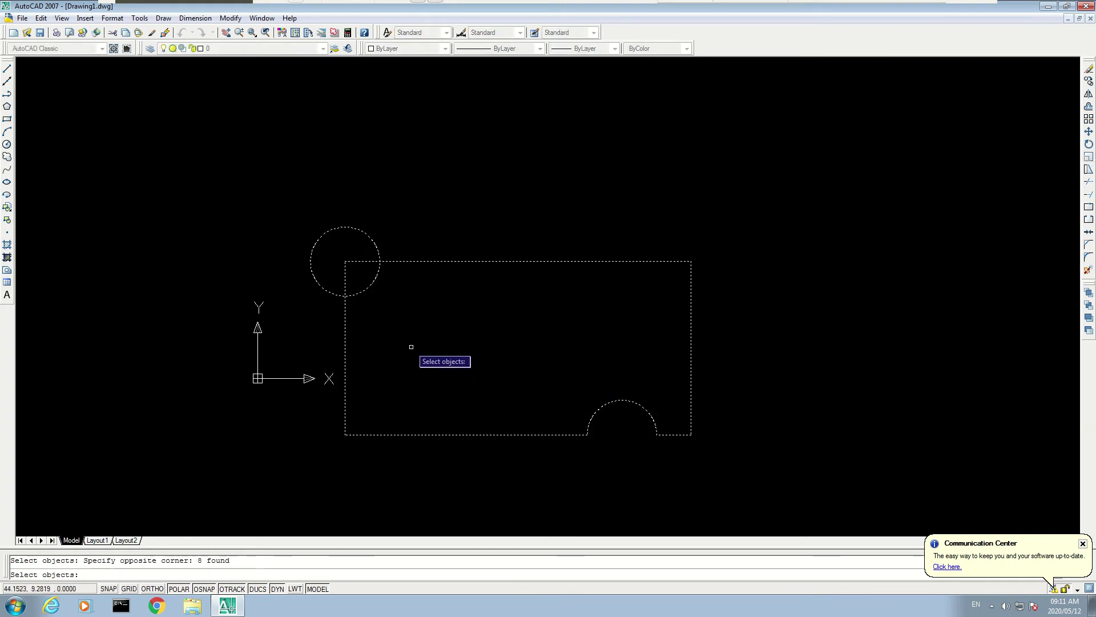
key(Delete)
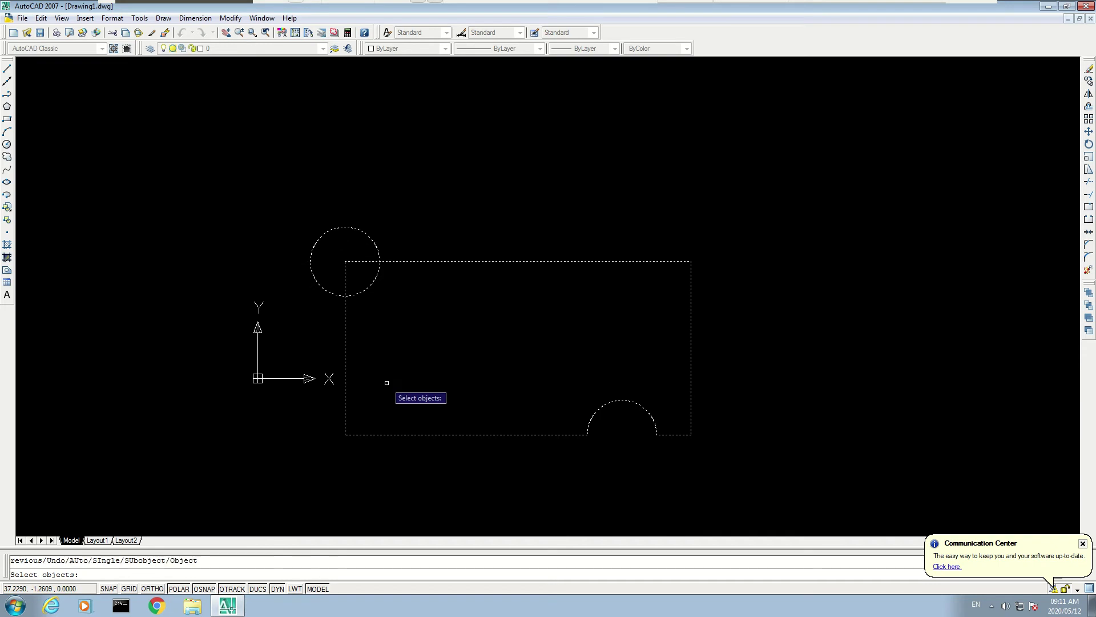
key(Return)
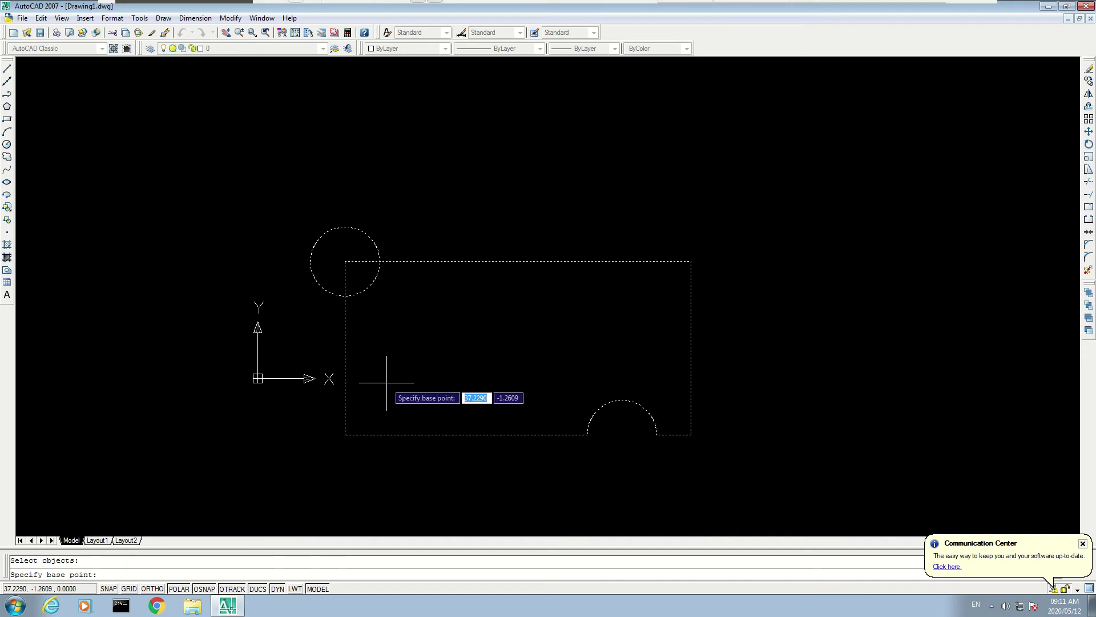
click(345, 434)
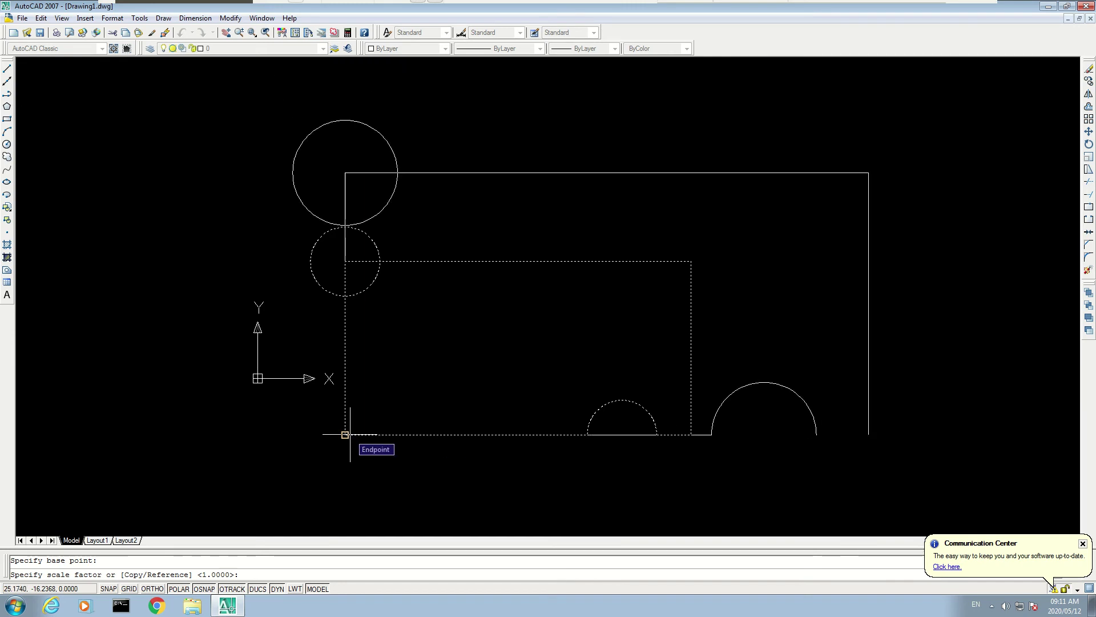
text(2)
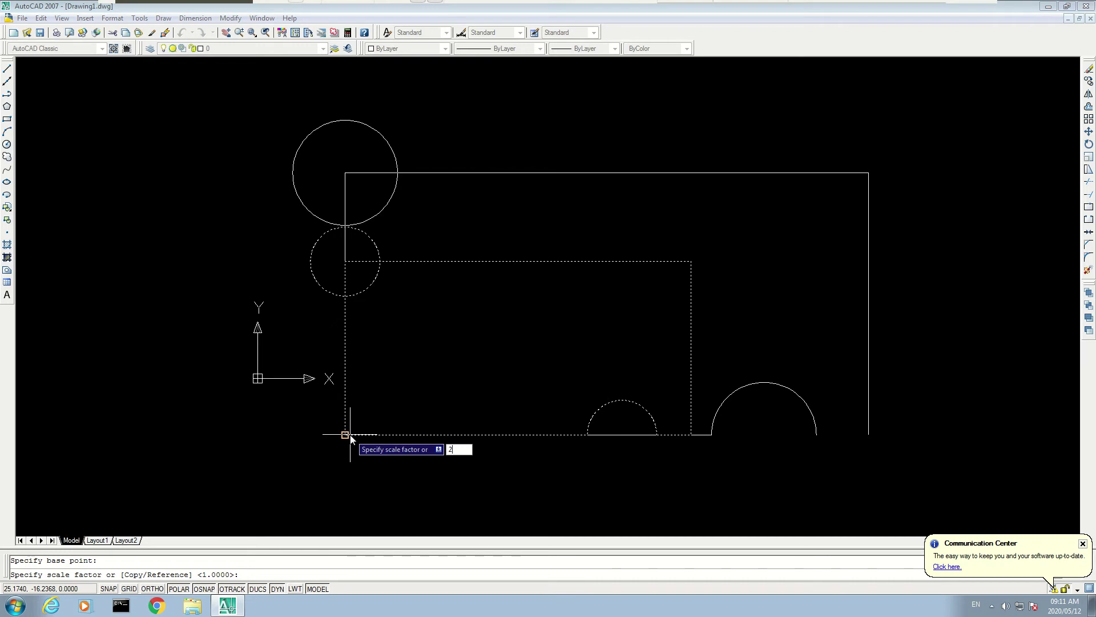
key(Return)
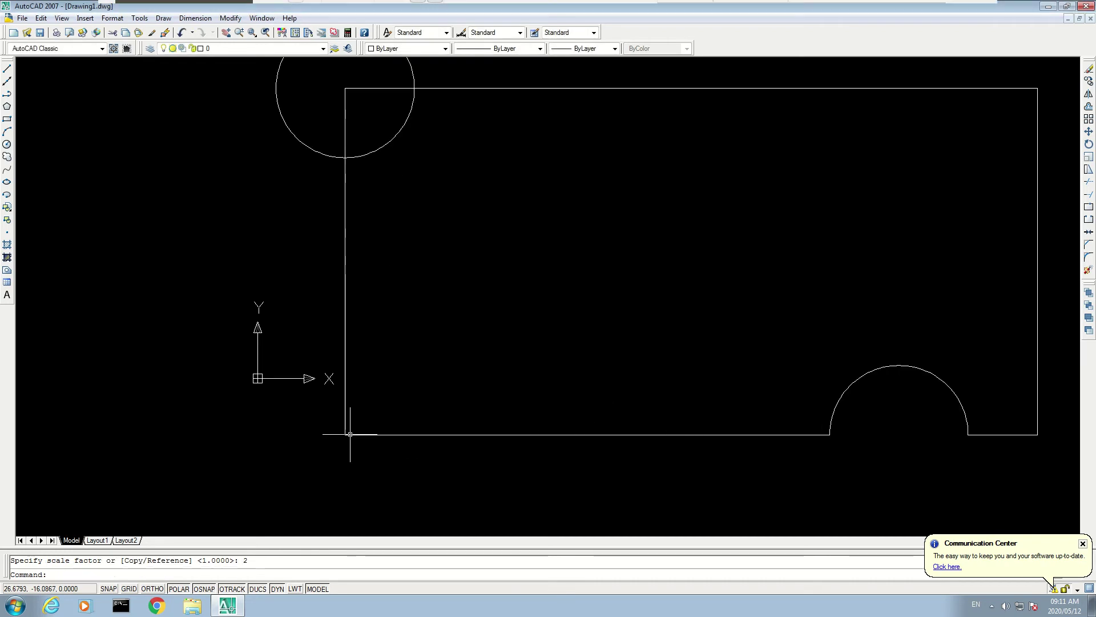
Step: Pick the upper grip of the rectangle's left edge, cancel and deselect it, and undo the scaling of the drawing
click(346, 392)
click(345, 88)
key(Escape)
key(Escape)
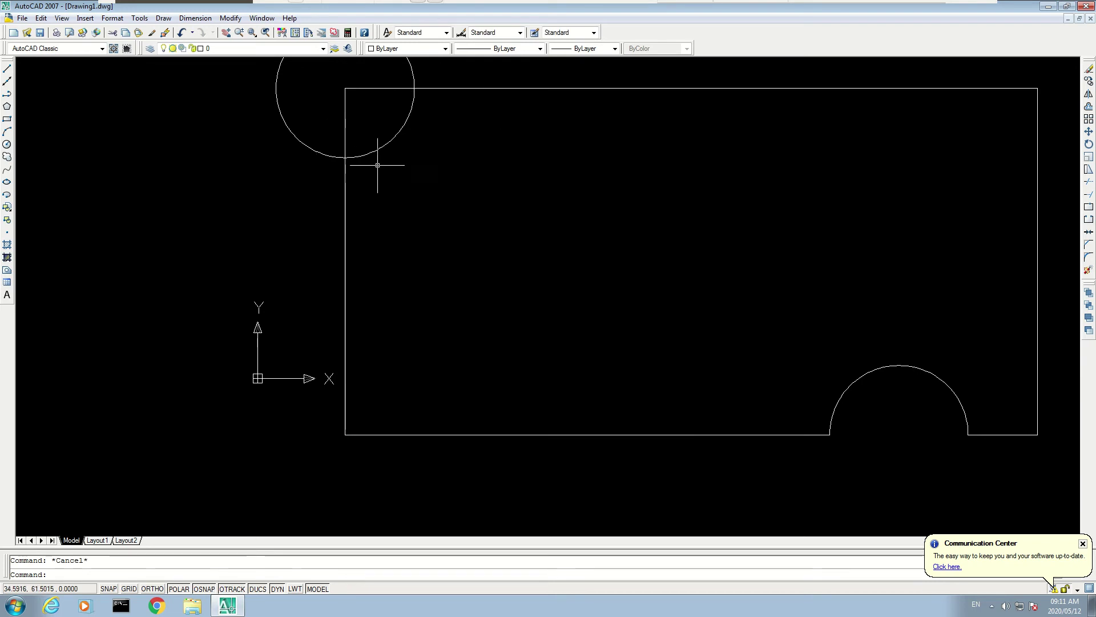
key(ctrl+z)
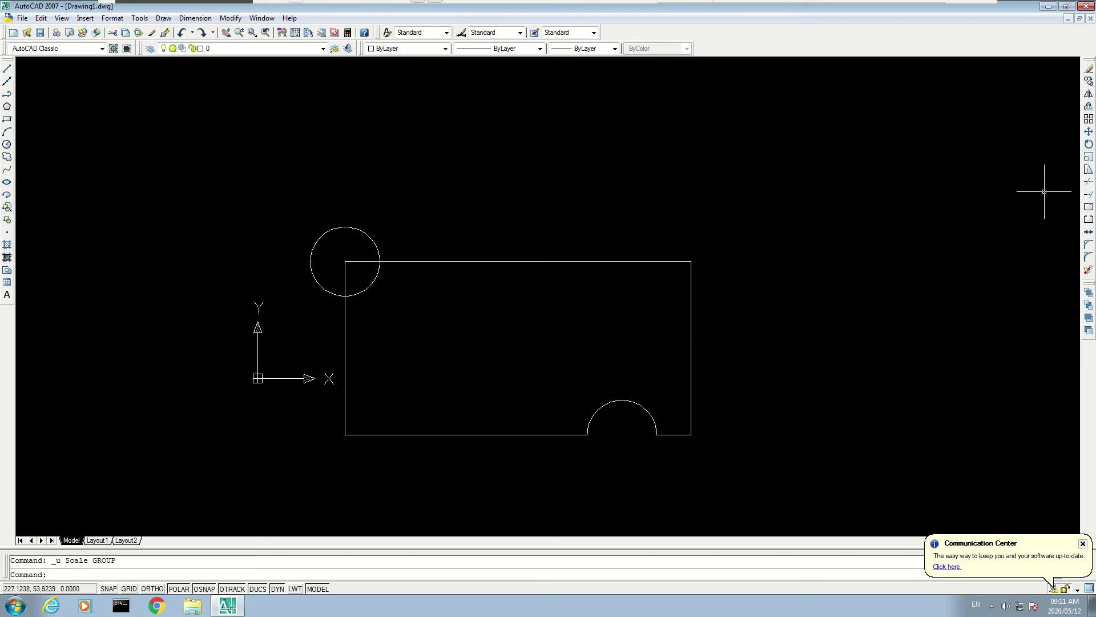
Step: Try the Stretch command on the rectangle's top, right and short lower-right lines from the lower-right corner, and cancel it
click(1088, 170)
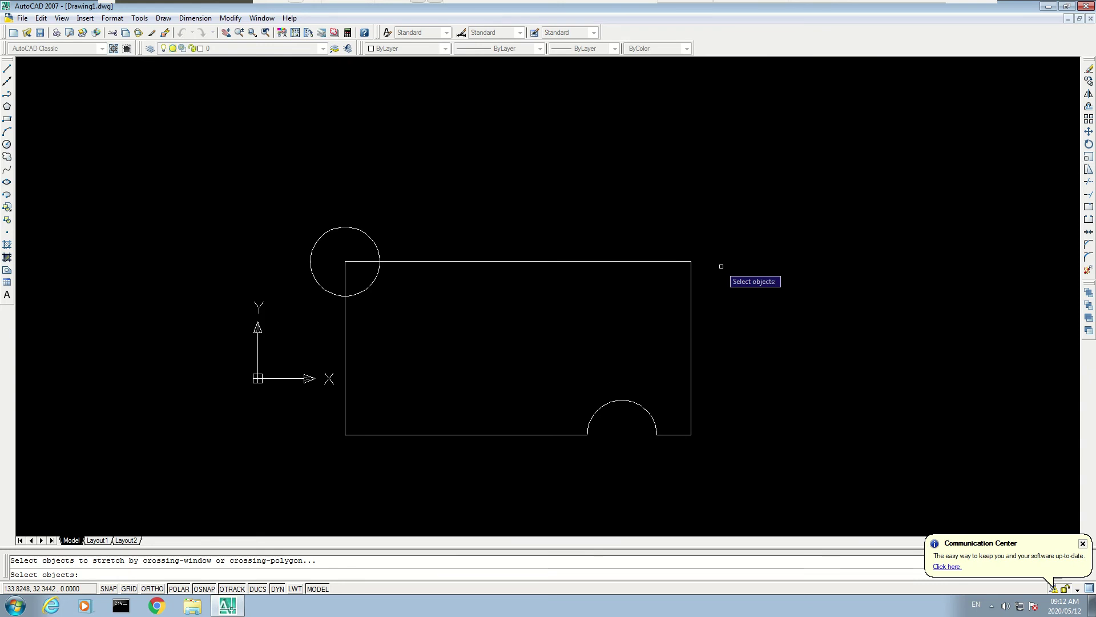
click(668, 262)
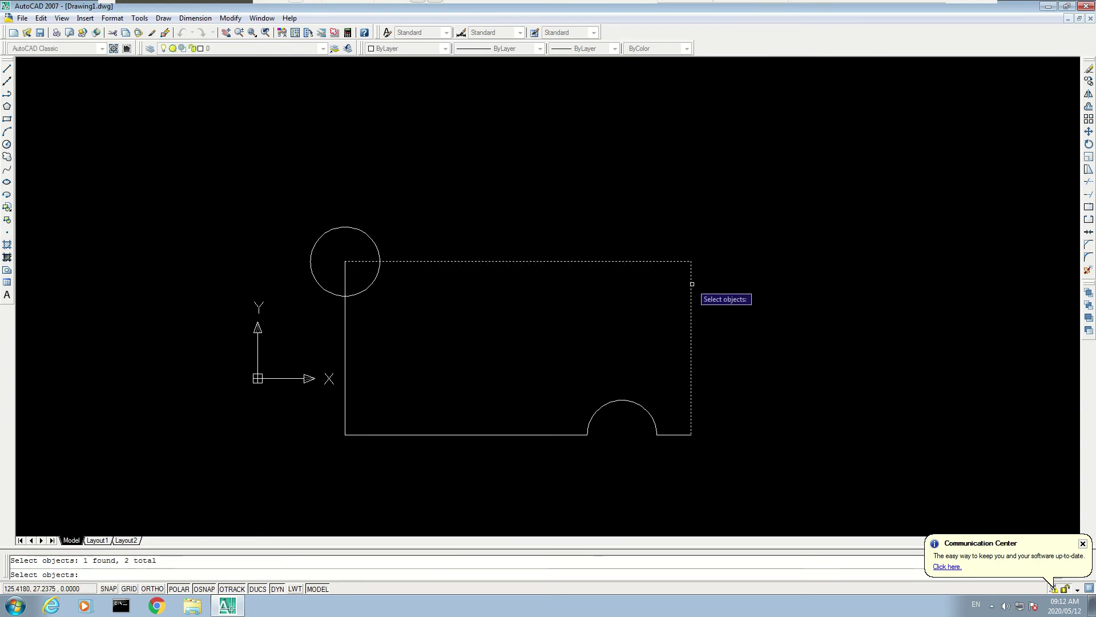
click(676, 435)
click(677, 435)
key(Return)
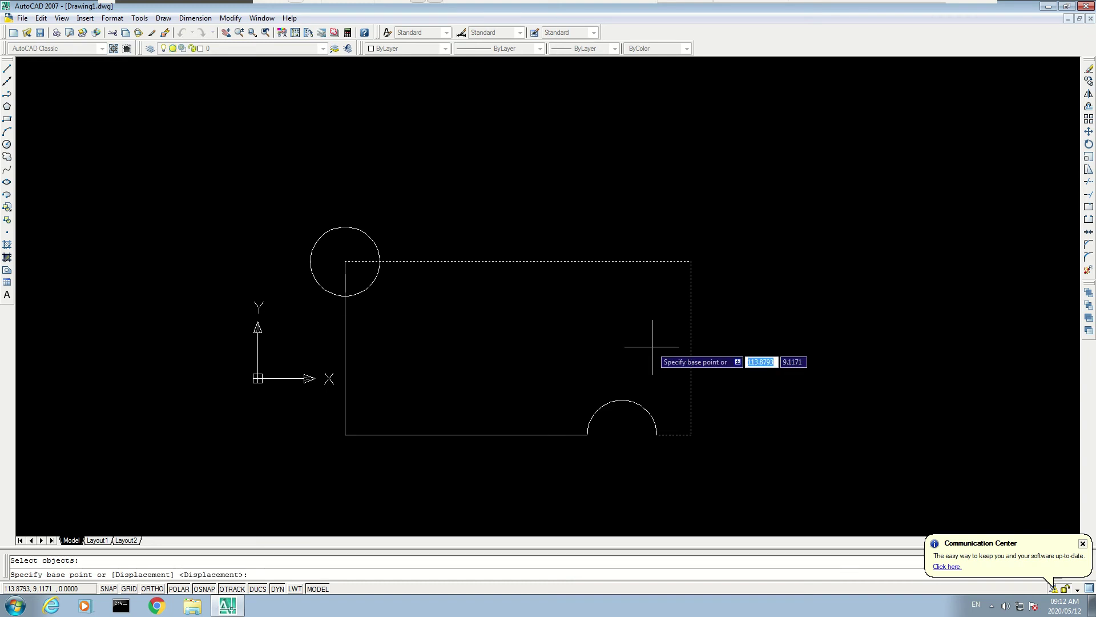
click(691, 435)
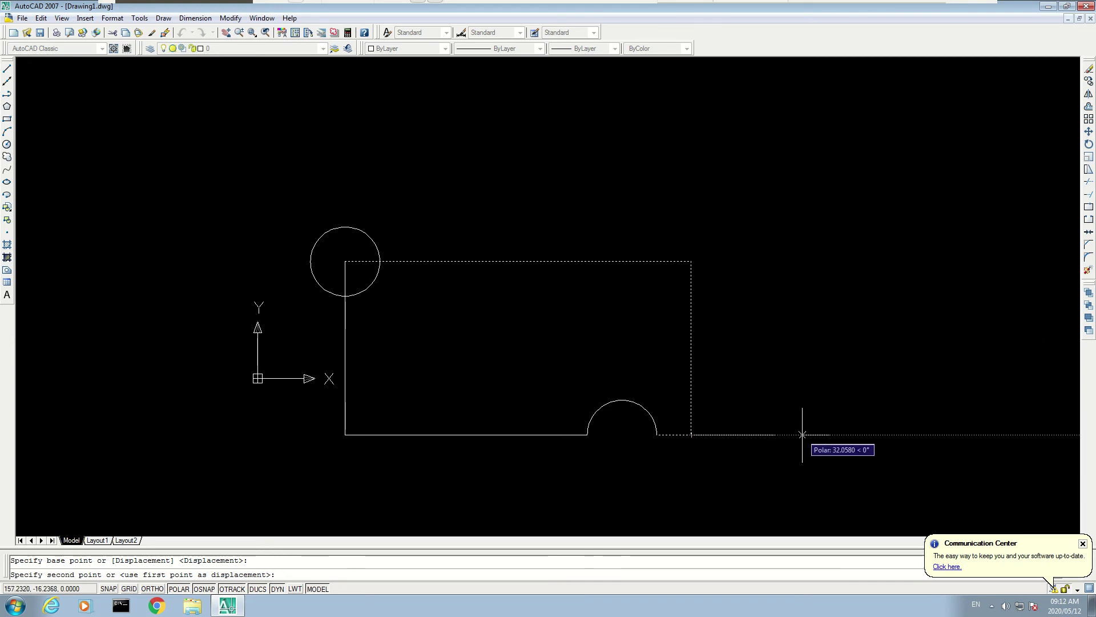
key(Escape)
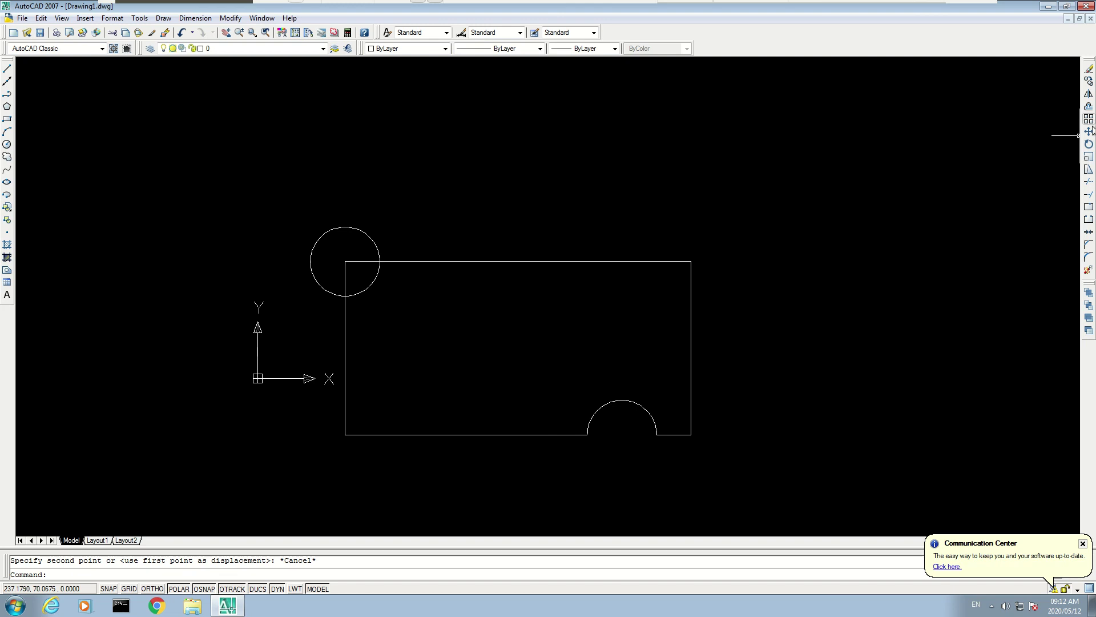
Step: Take the virtual machine out of full-screen mode in VMware Workstation
mouse_move(757, 57)
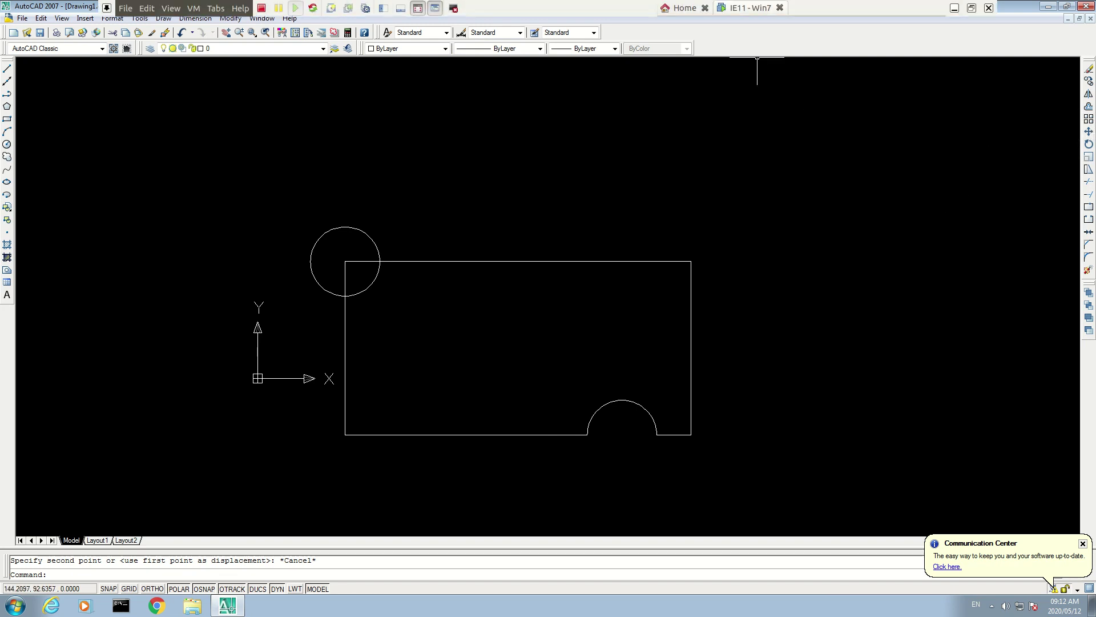
click(417, 8)
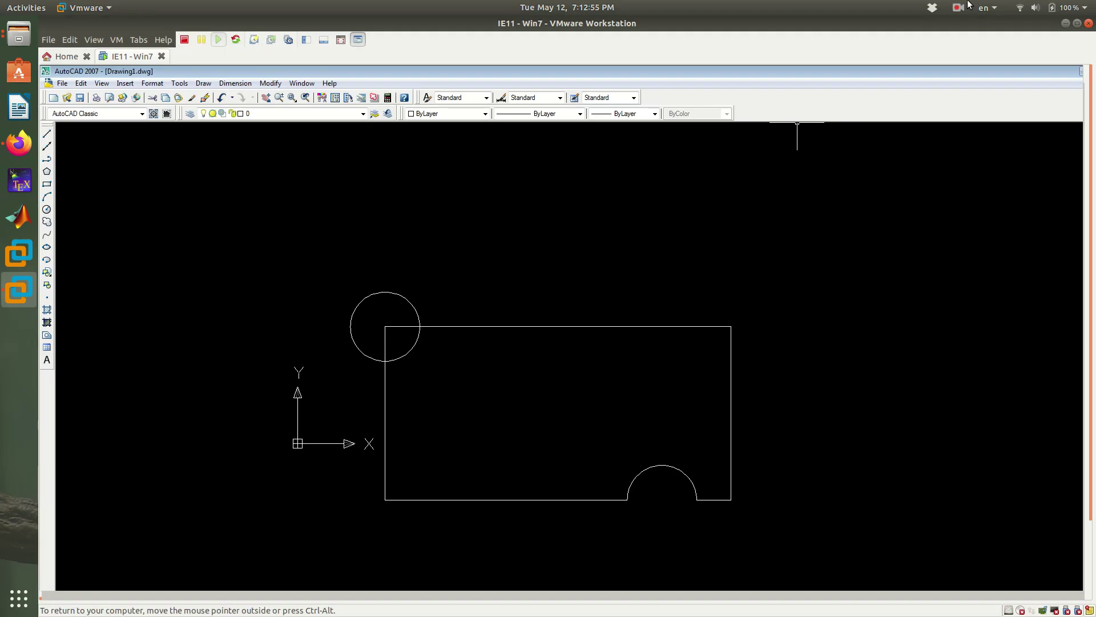